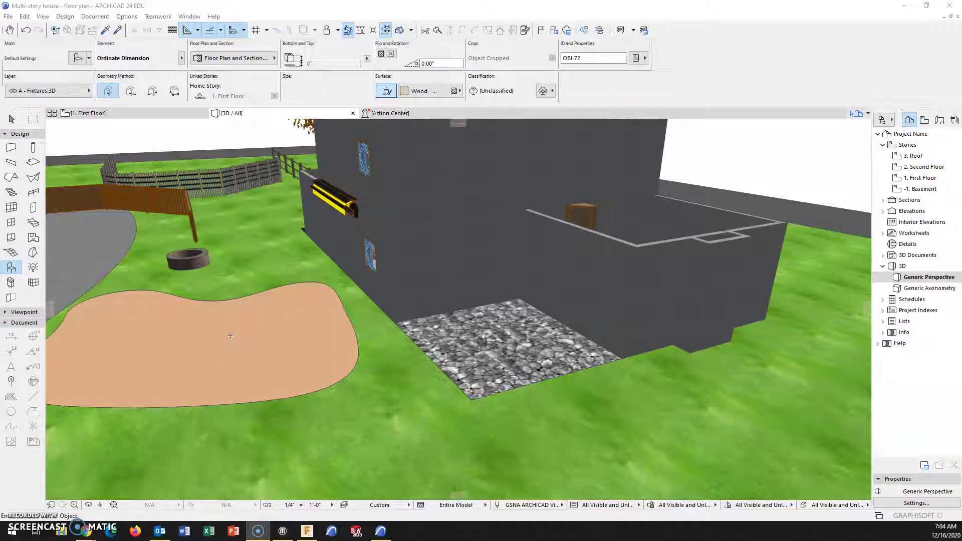
Switch to Chrome and open the full 3D Models catalogue on the ArchibasePlanet site
mouse_move(86, 530)
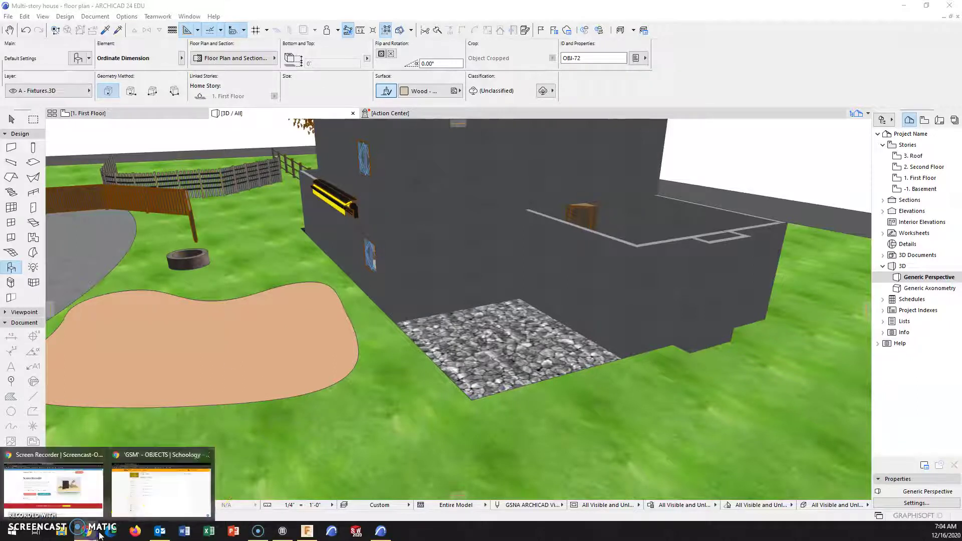
left_click(157, 507)
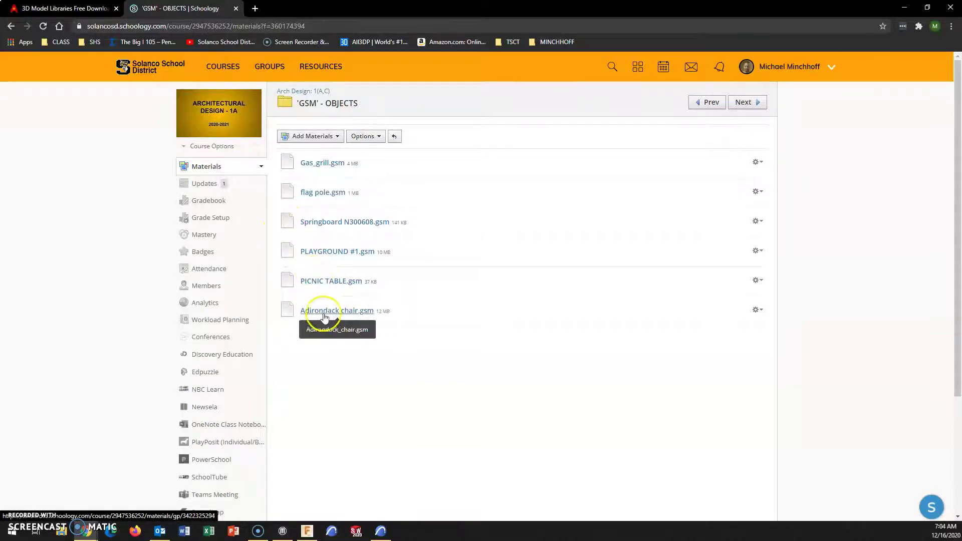
left_click(65, 9)
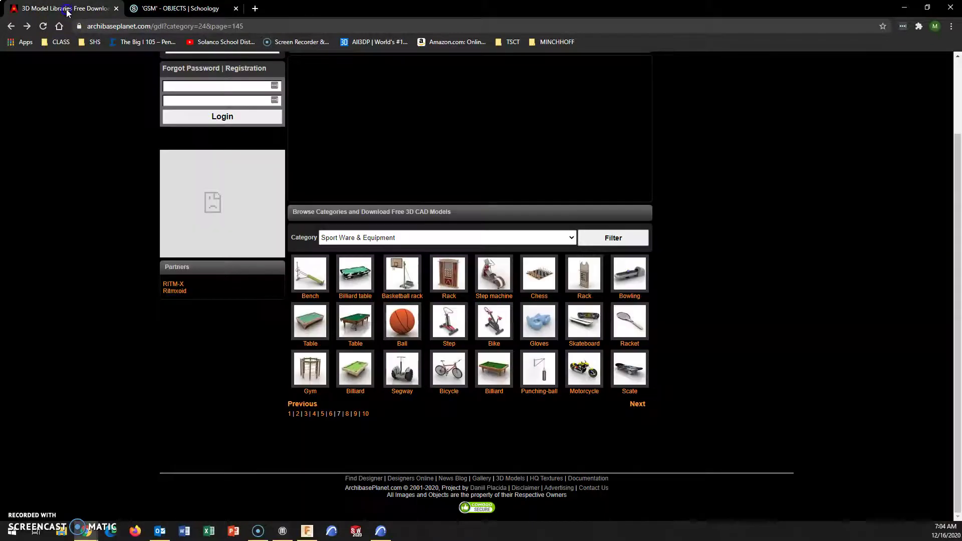
scroll(456, 317, "up", 2)
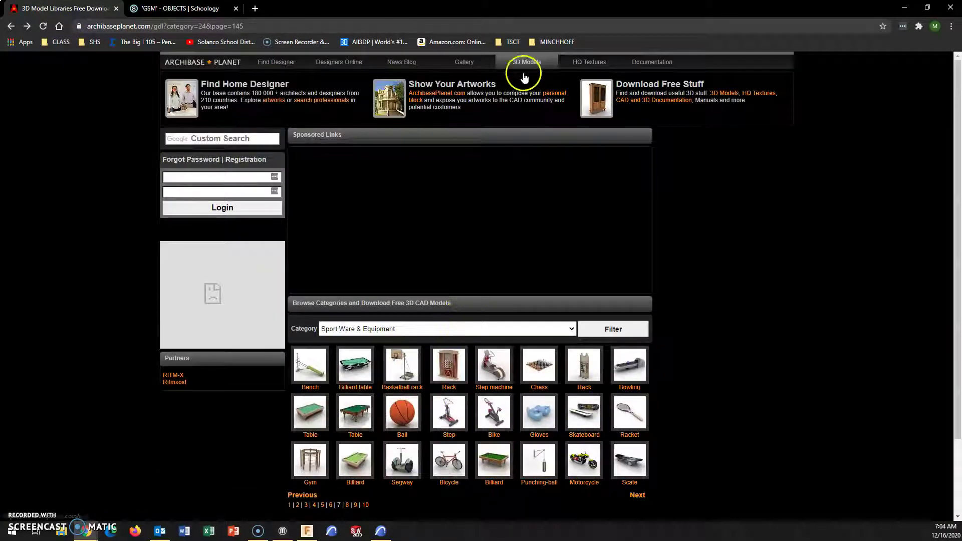
left_click(530, 63)
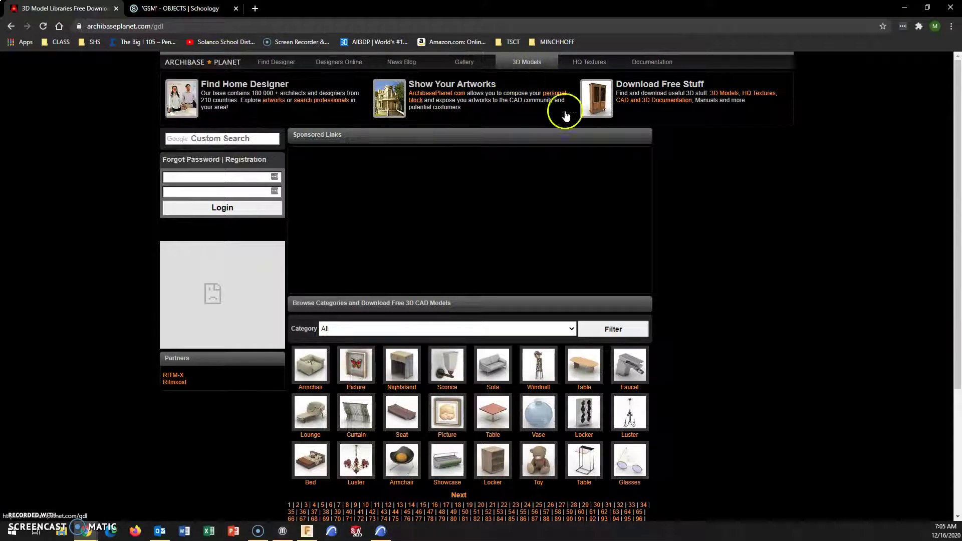
Filter the 3D models by the Market & Salon category and open the page of the red Dispenser model
left_click(570, 329)
scroll(395, 380, "down", 3)
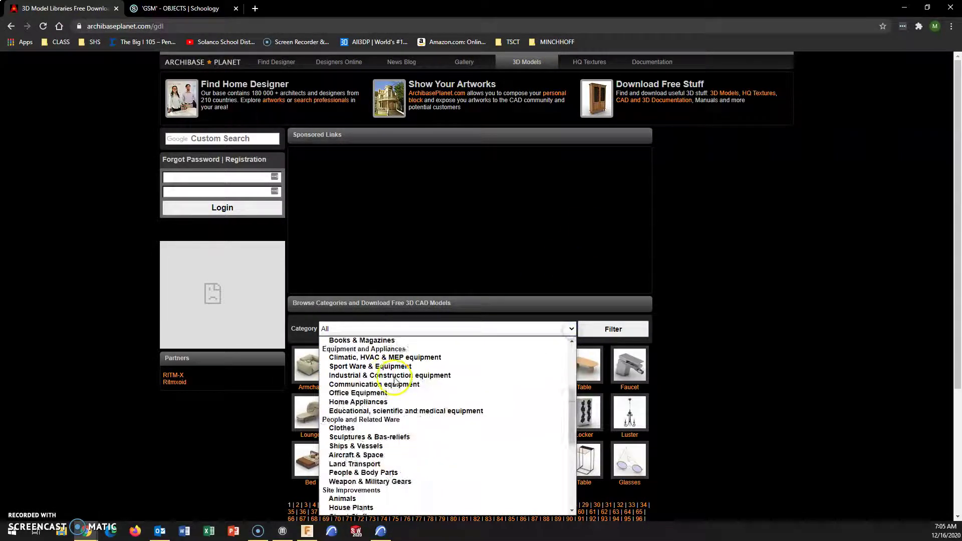
scroll(396, 381, "down", 3)
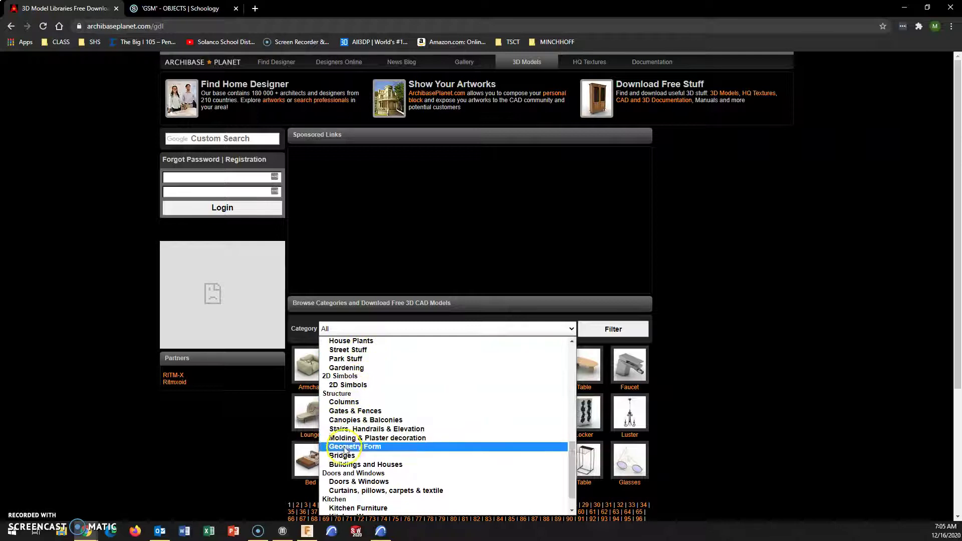
scroll(358, 455, "down", 1)
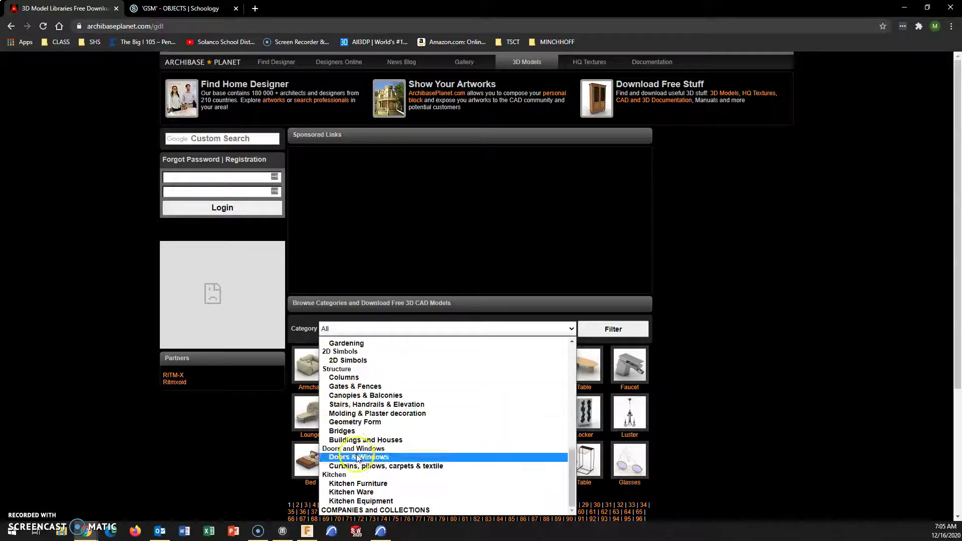
scroll(369, 401, "up", 4)
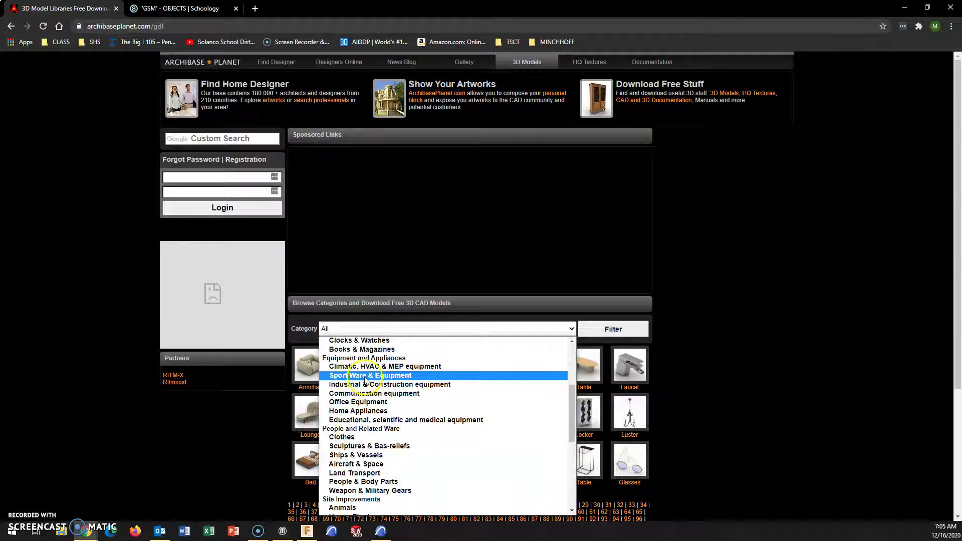
scroll(364, 382, "up", 4)
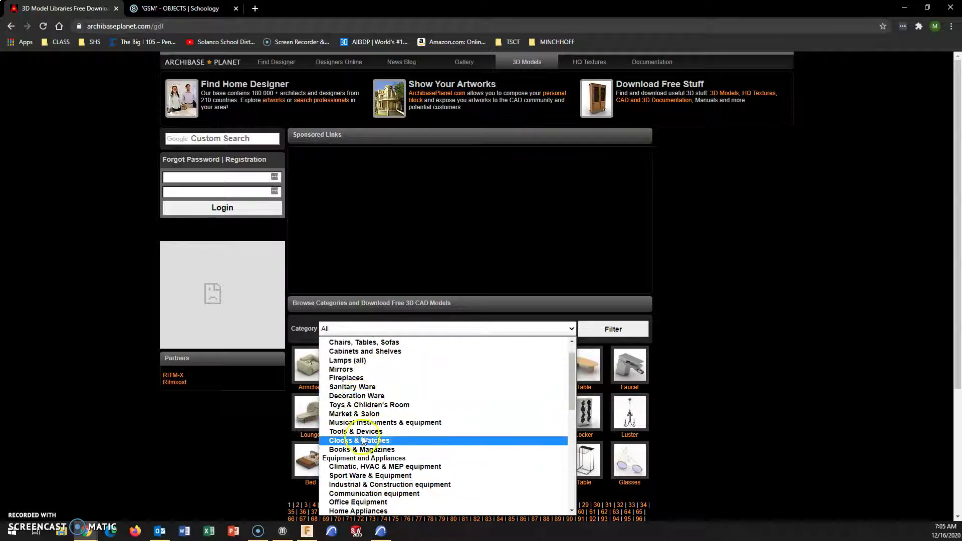
left_click(359, 414)
left_click(612, 329)
scroll(451, 371, "down", 2)
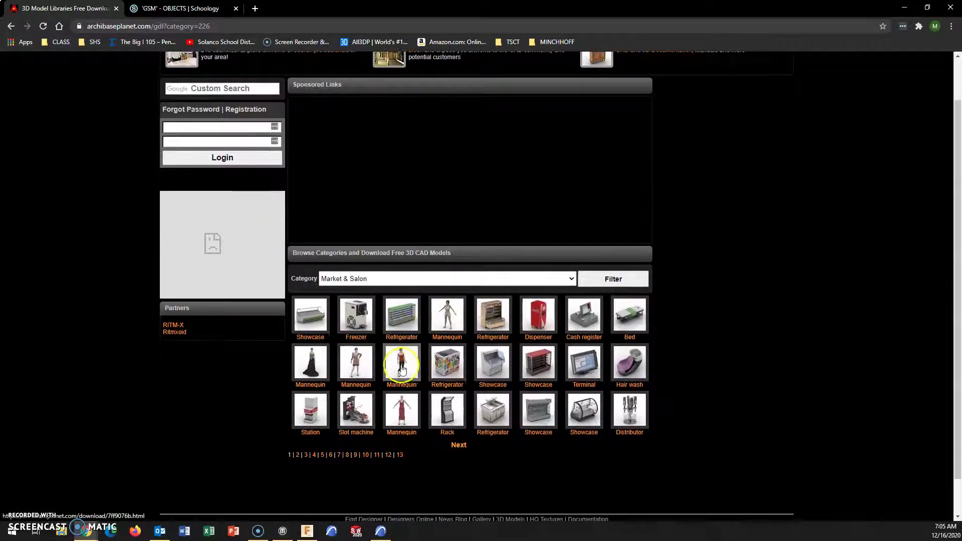
left_click(538, 278)
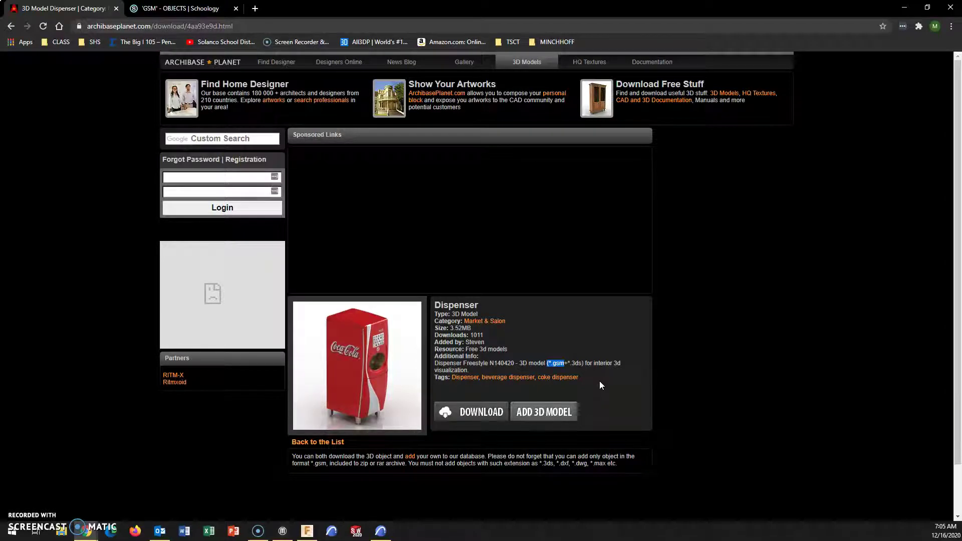
Return to the 'GSM' - OBJECTS folder in Schoology and download Gas_grill.gsm
left_click(210, 17)
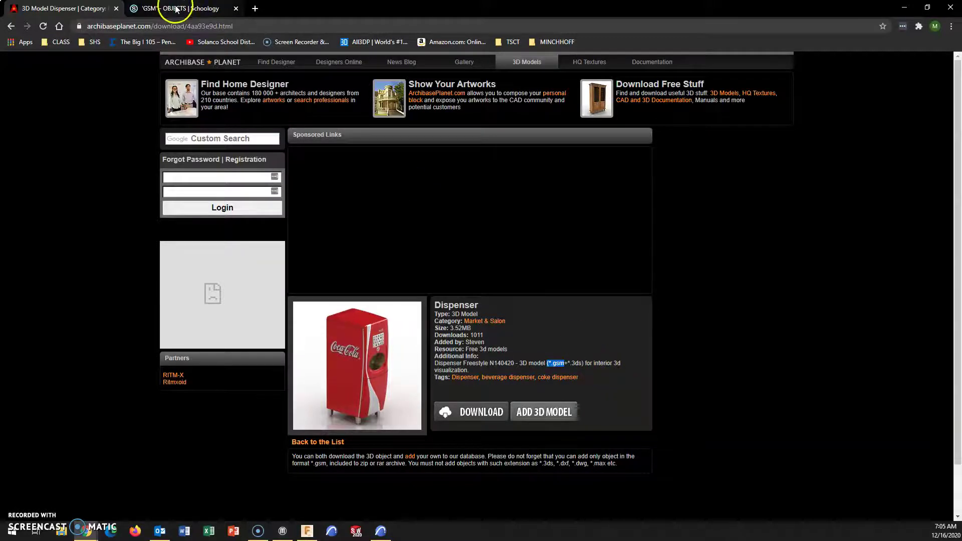
left_click(316, 165)
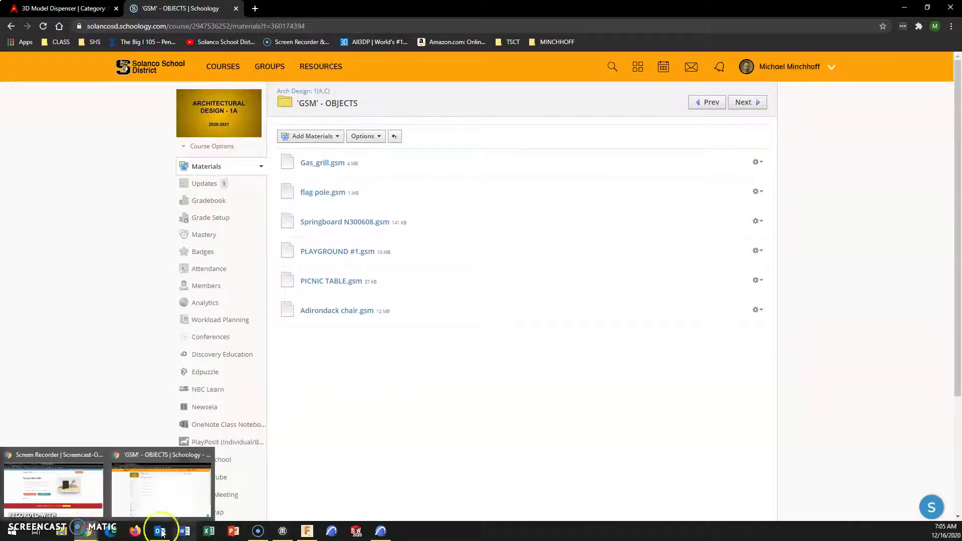
mouse_move(381, 534)
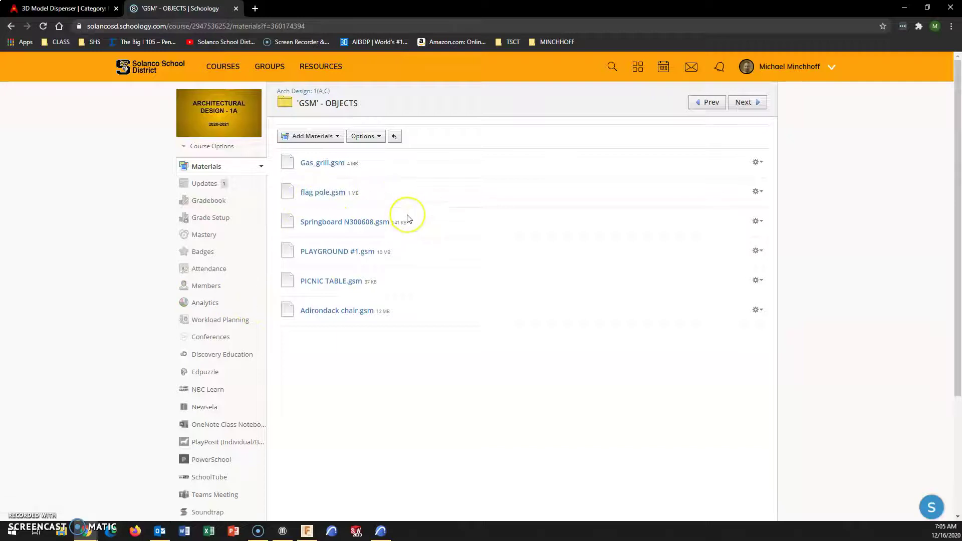
left_click(324, 165)
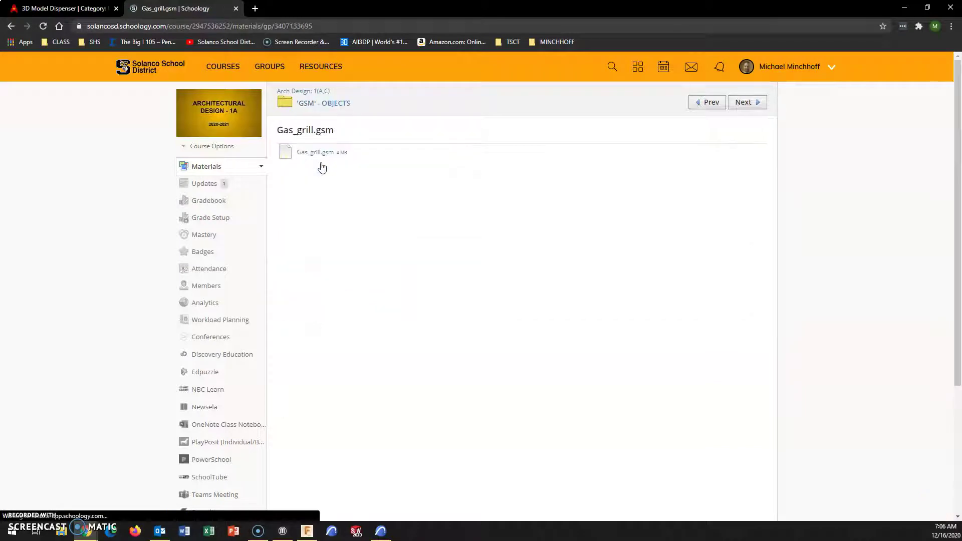
left_click(315, 161)
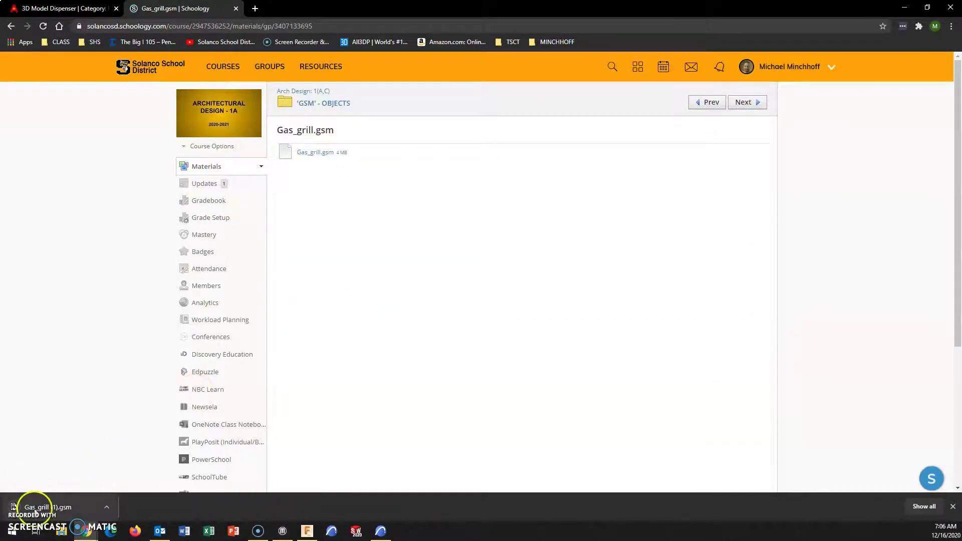
Switch to ARCHICAD and open the project's Embedded Library in the Library Manager
left_click(381, 530)
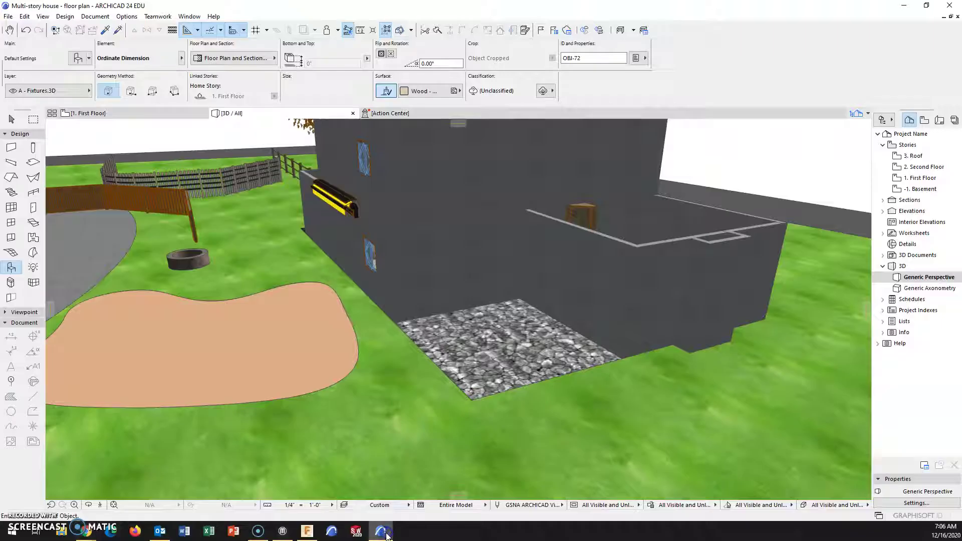
left_click(8, 16)
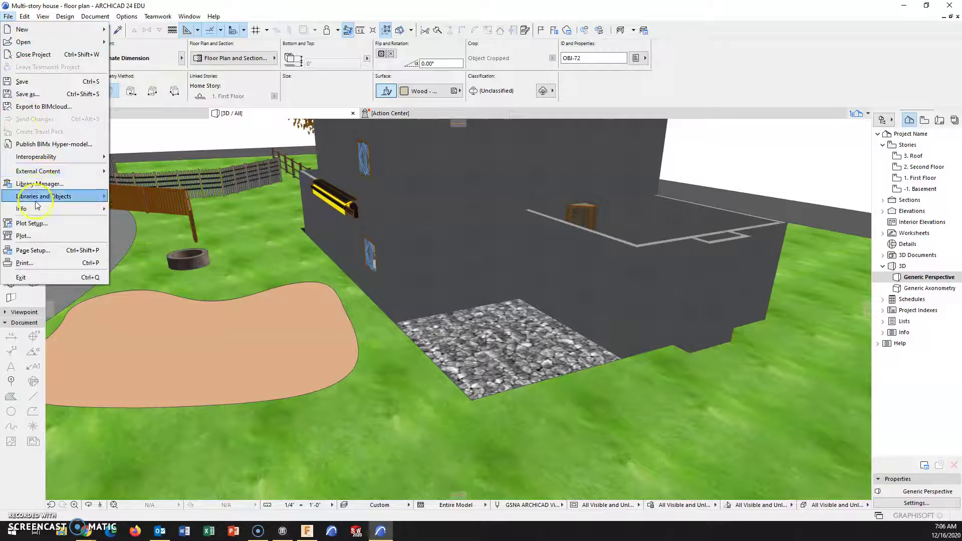
left_click(31, 184)
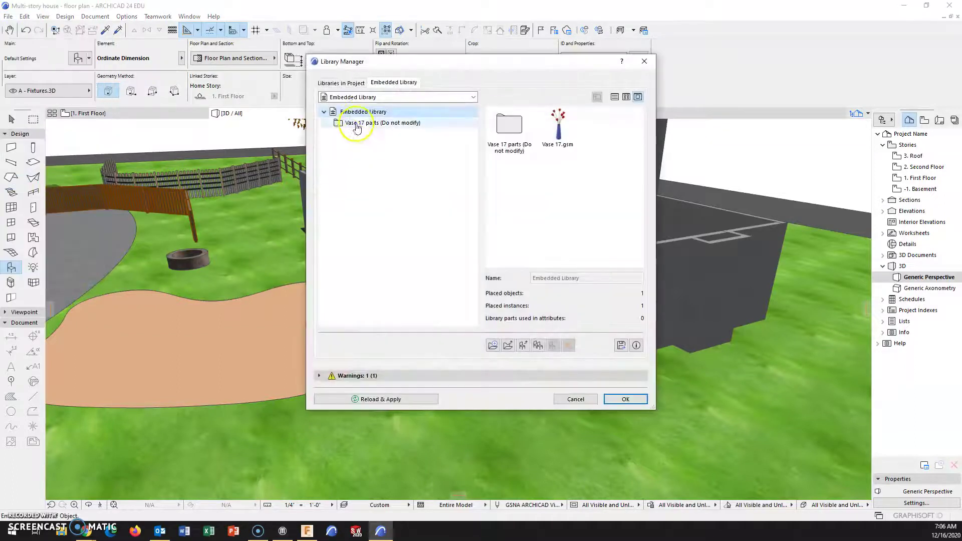
left_click(341, 83)
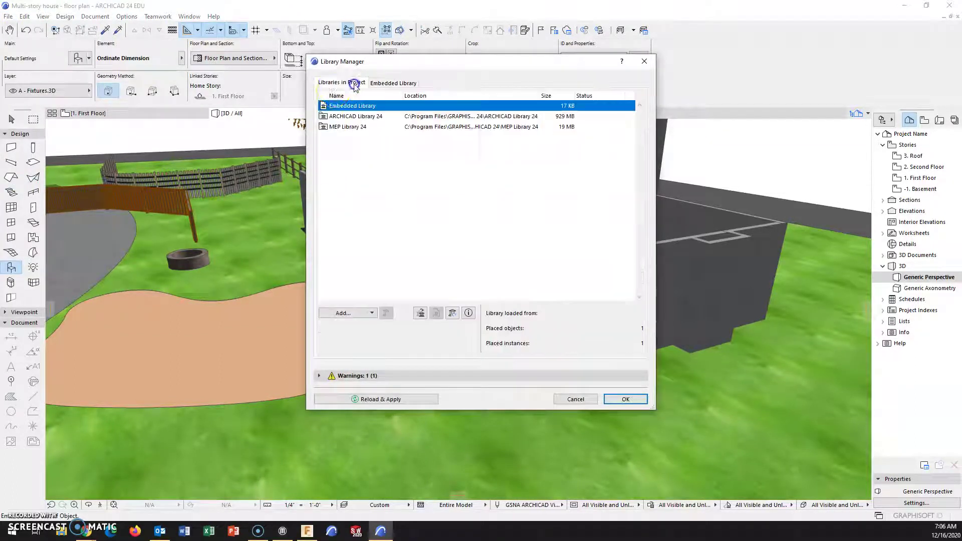
double_click(341, 106)
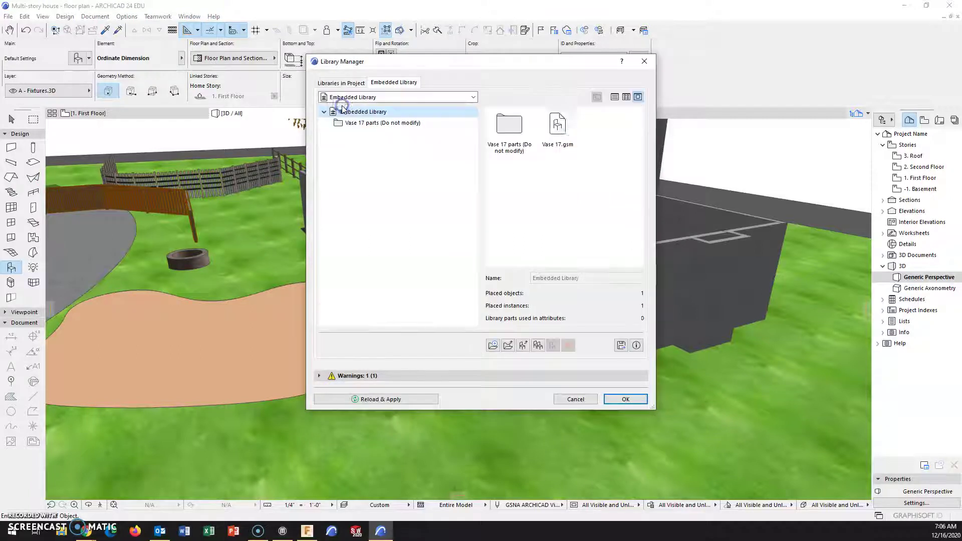
Add the Gas_grill (1) file from the Downloads folder to the Embedded Library and accept the library changes
left_click(524, 345)
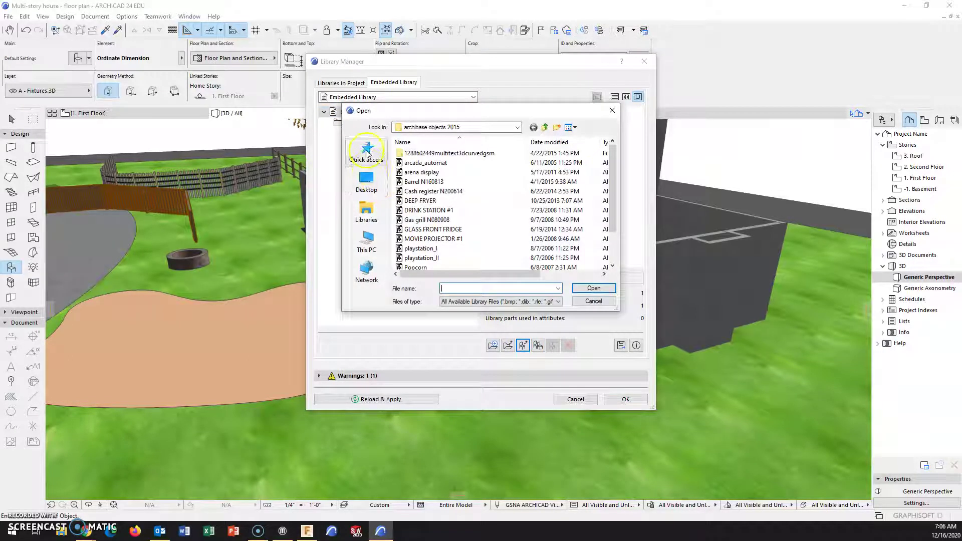
left_click(370, 246)
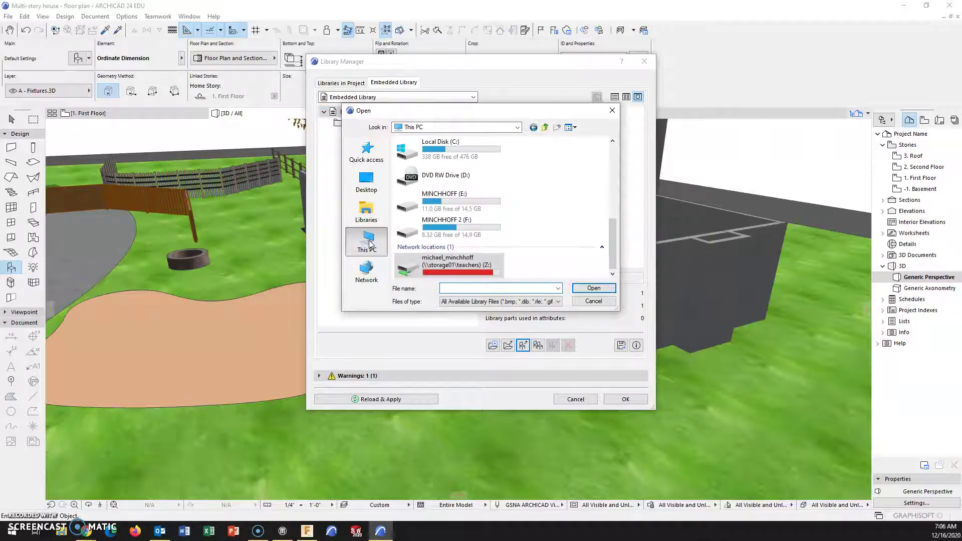
left_click(369, 159)
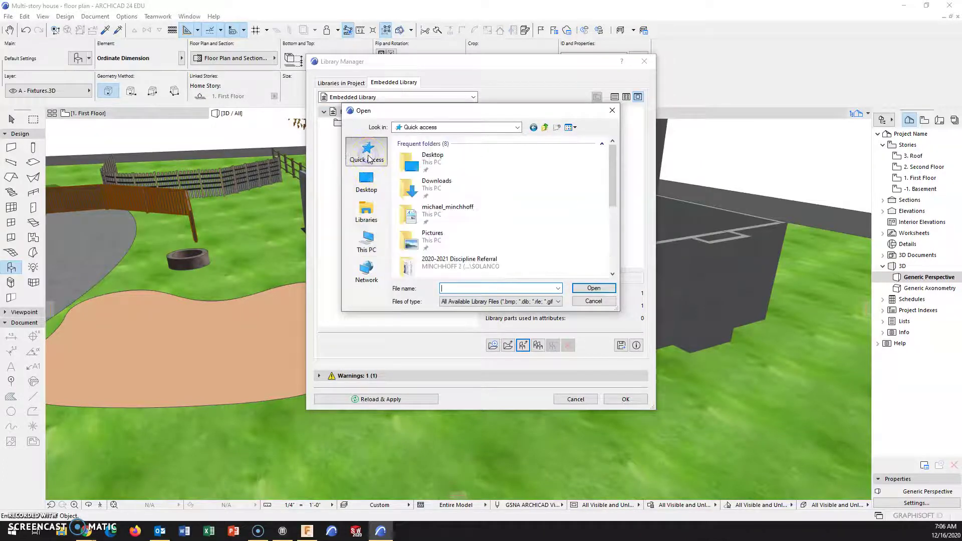
double_click(437, 190)
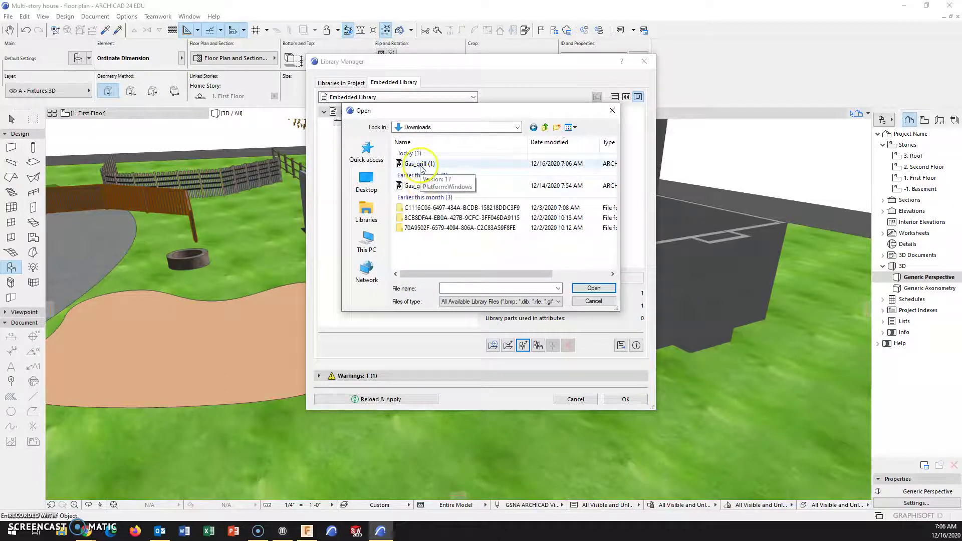
left_click(418, 164)
left_click(595, 290)
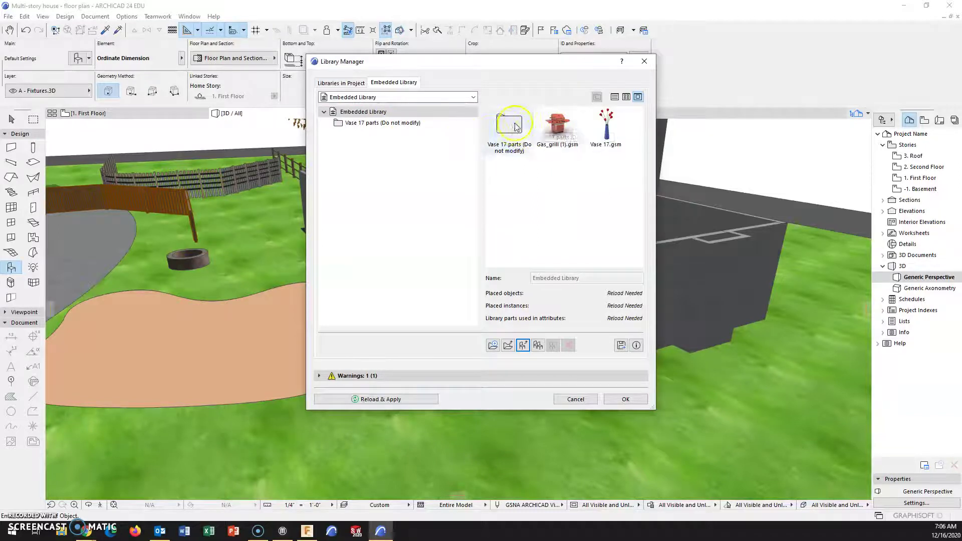
left_click(629, 400)
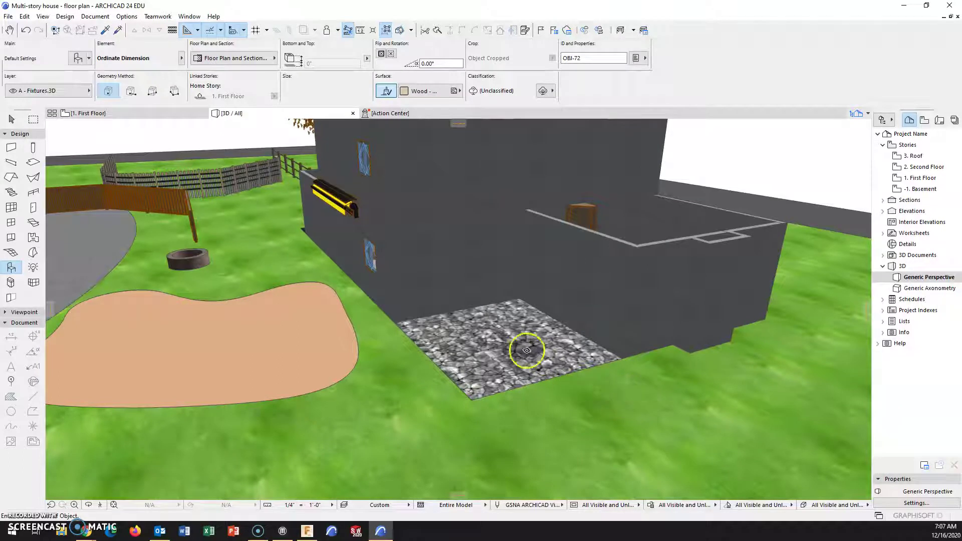
Choose Gas_grill (1) from the Embedded Library as the default object and preview it in 3D
double_click(12, 269)
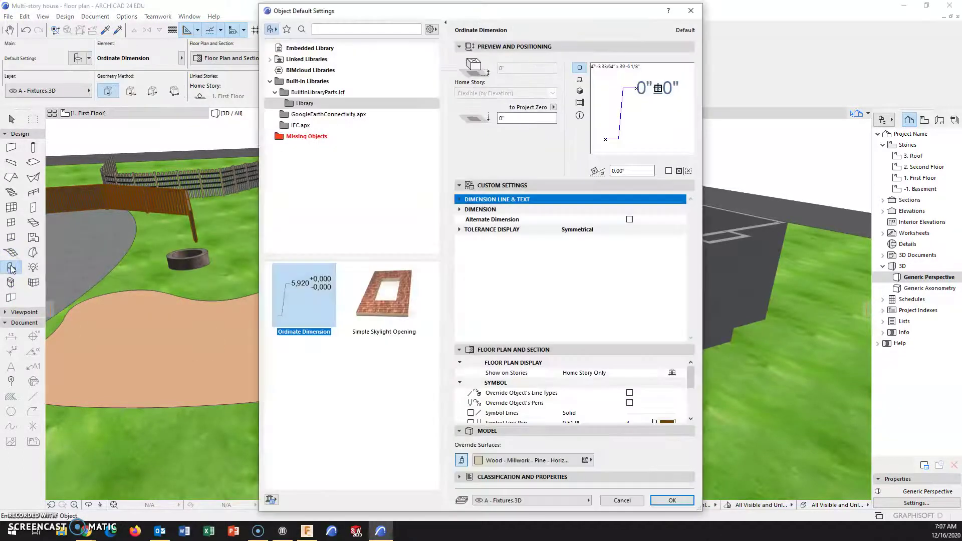
left_click(309, 48)
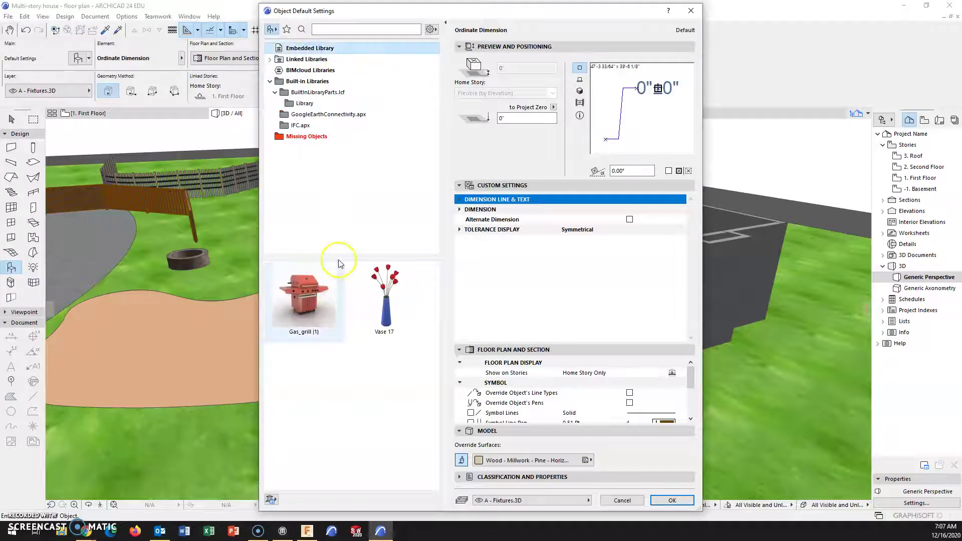
left_click(312, 306)
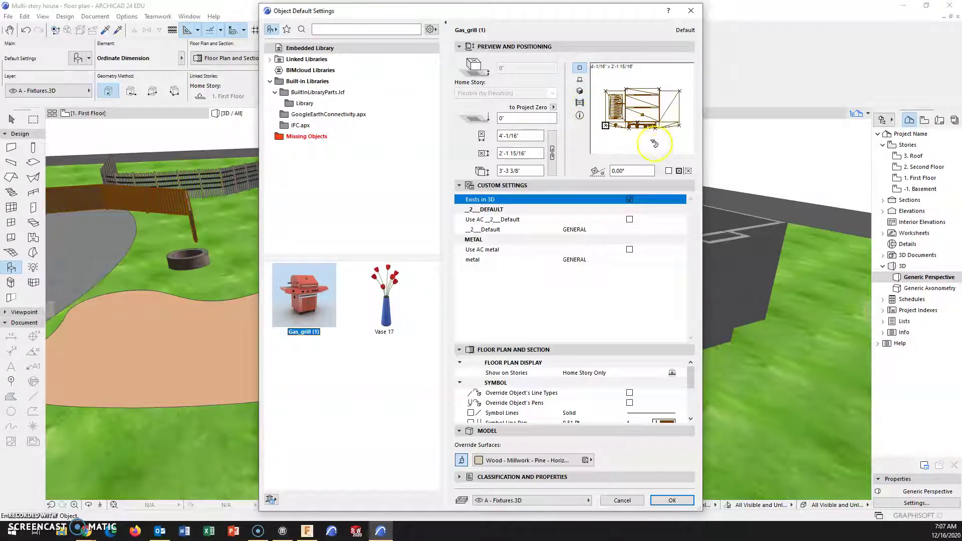
left_click(581, 92)
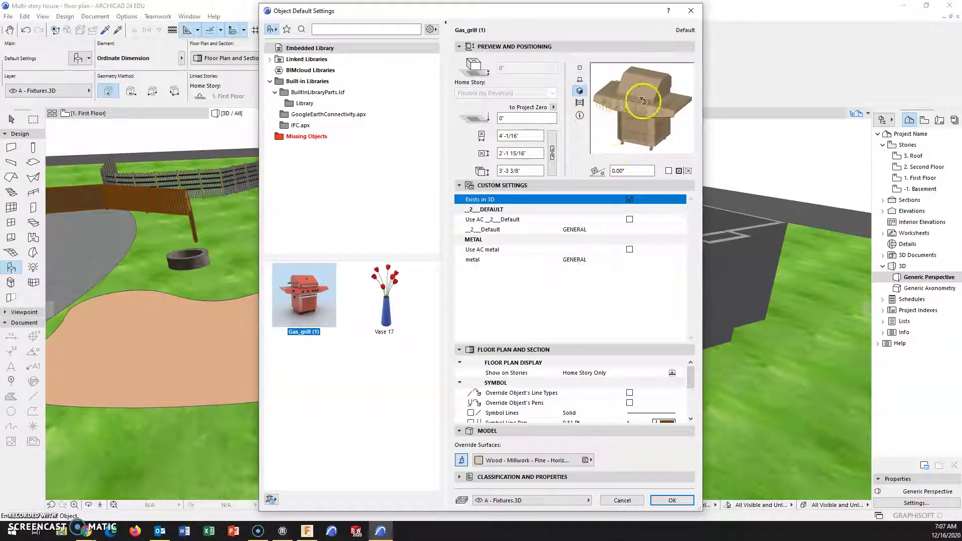
Set the gas grill's override surface to Color - Black
left_click(487, 461)
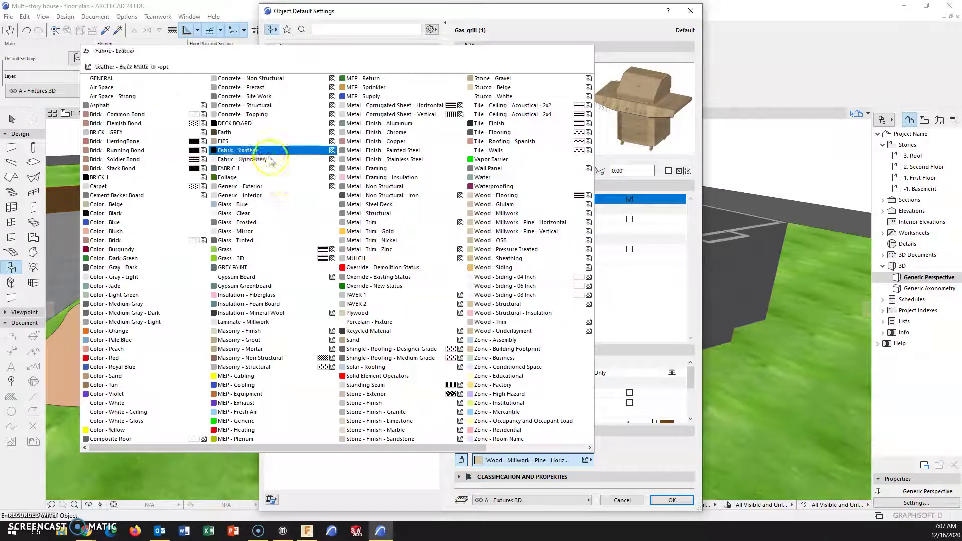
left_click(108, 213)
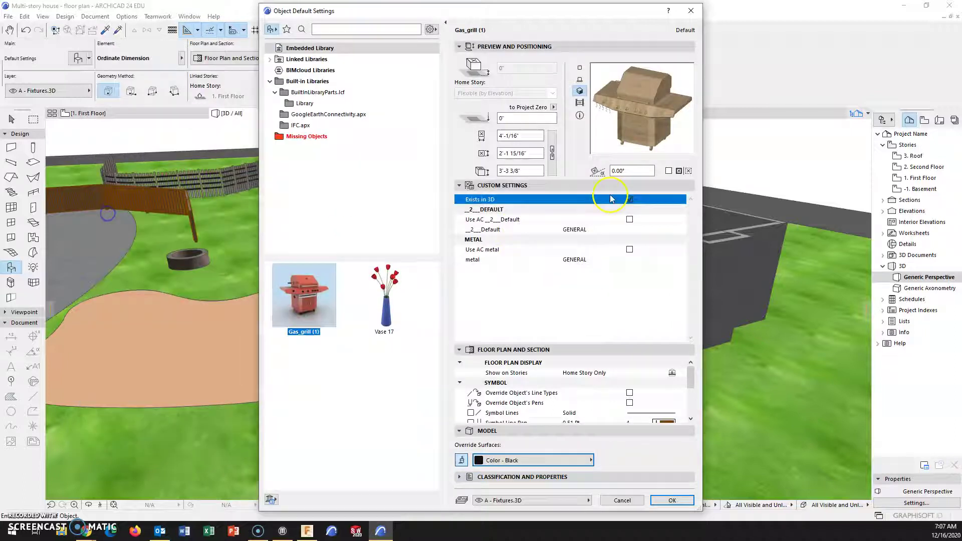
left_click(592, 461)
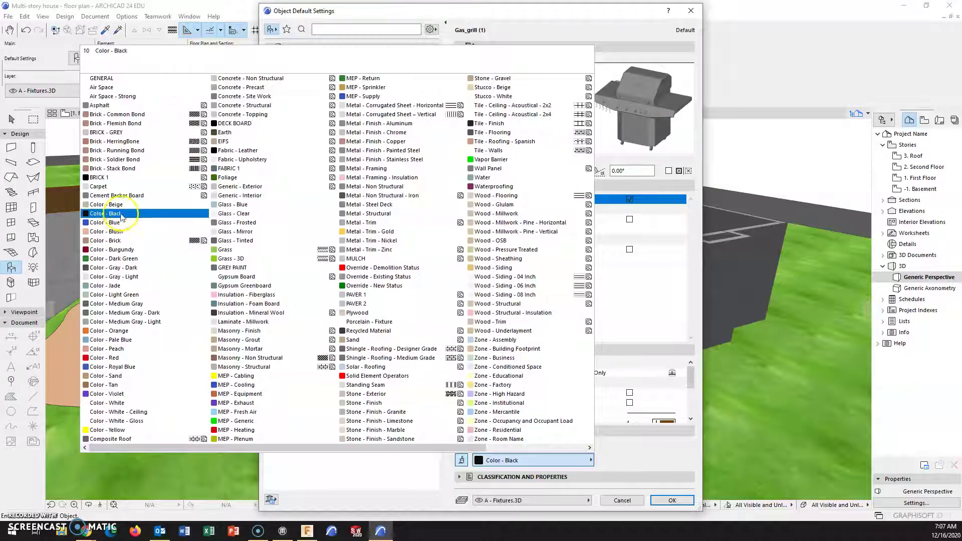
left_click(117, 214)
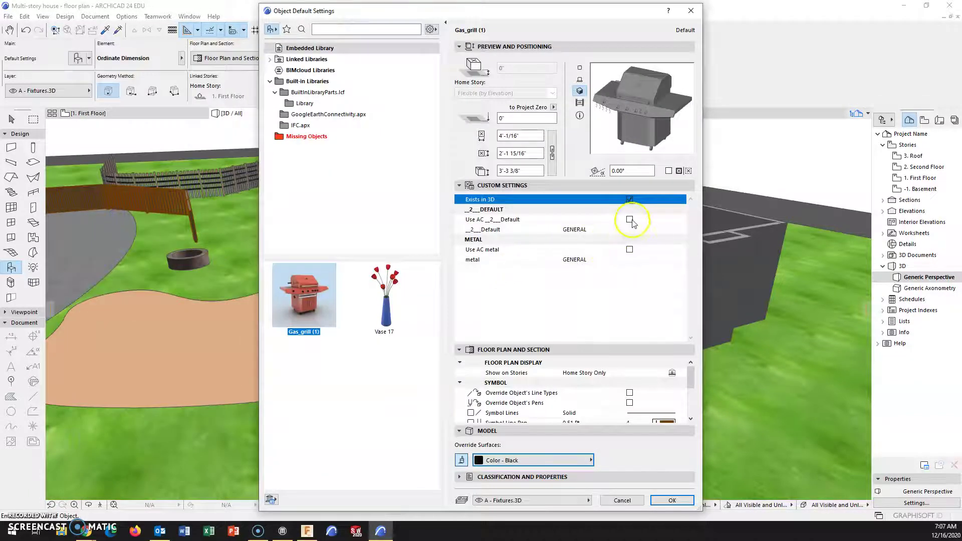
Set the default grill's height to 4', Dimension 1 to 5' and Dimension 2 to 28", and accept the settings
left_click(519, 135)
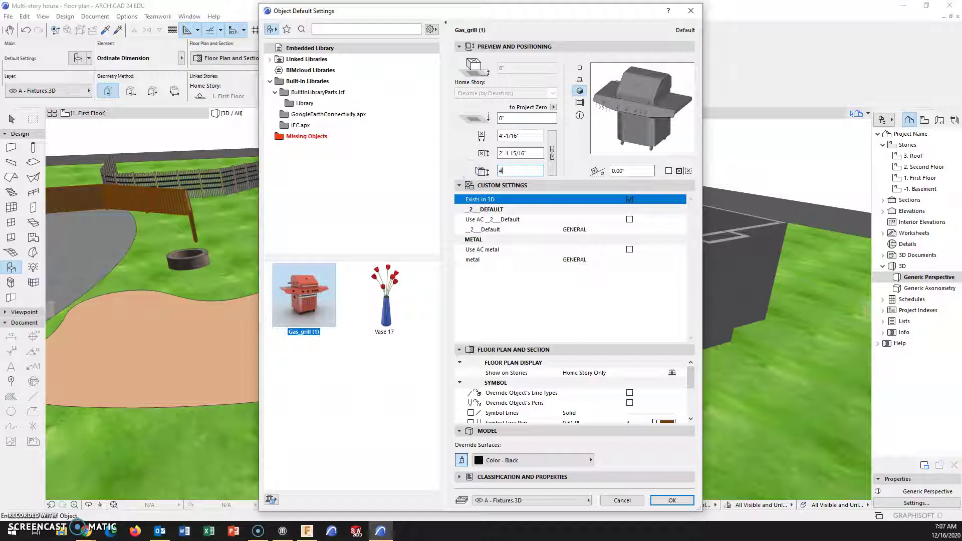
type("'")
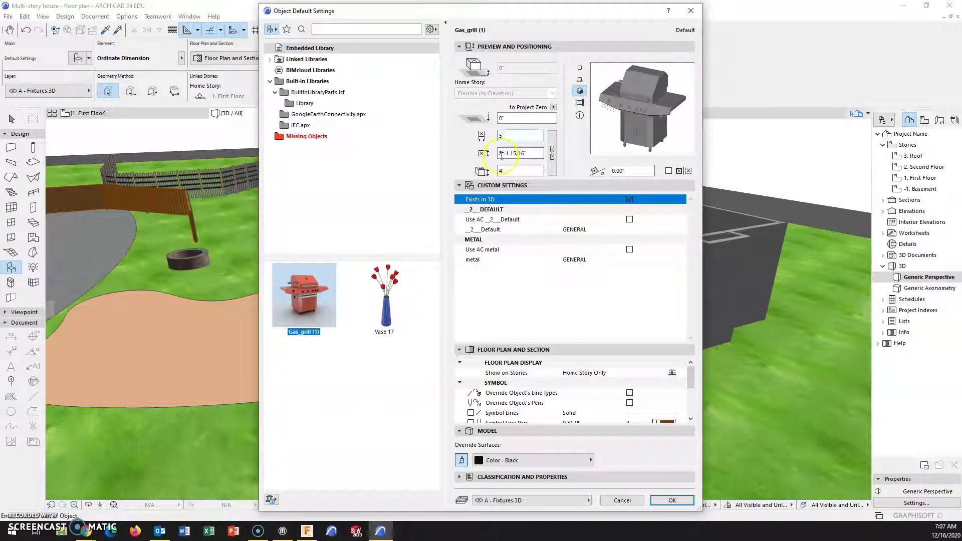
type("5'")
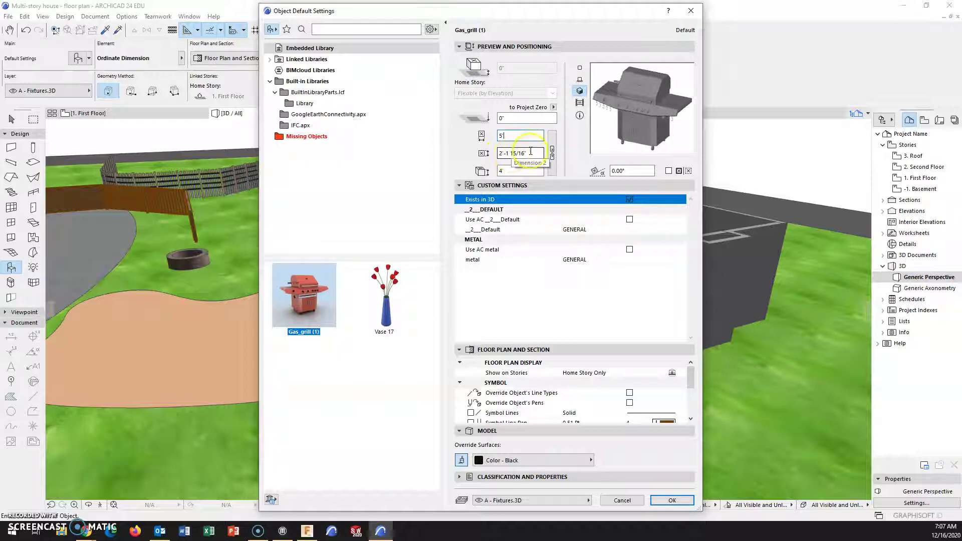
key("Tab")
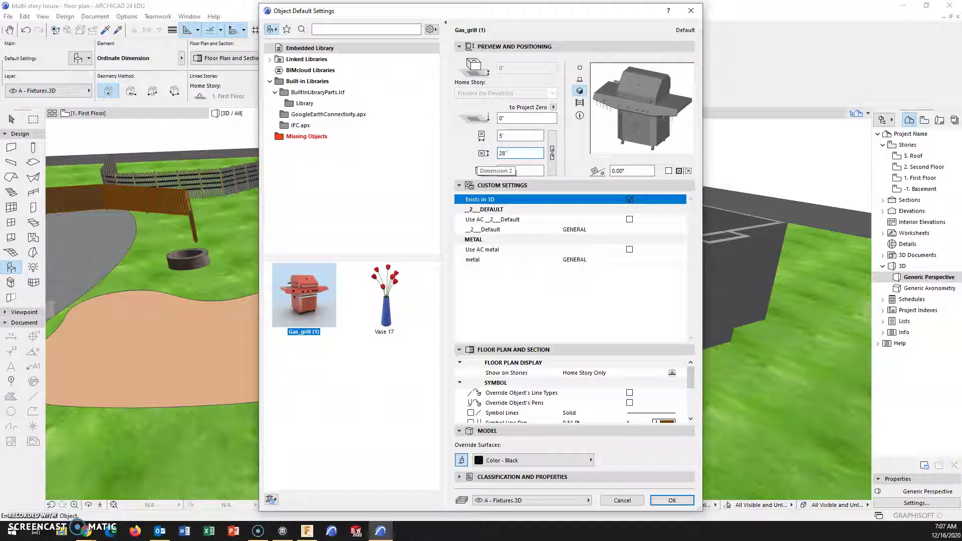
type("28\"")
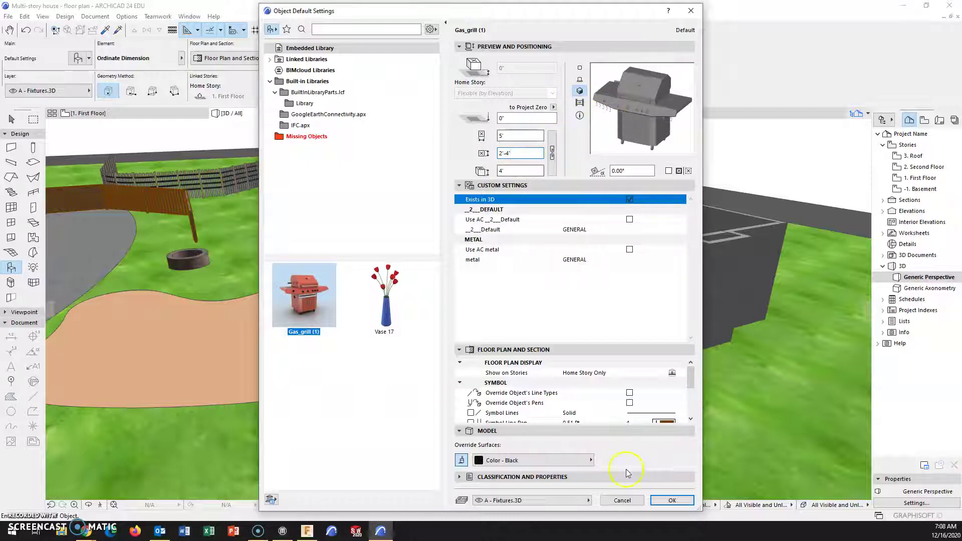
left_click(672, 500)
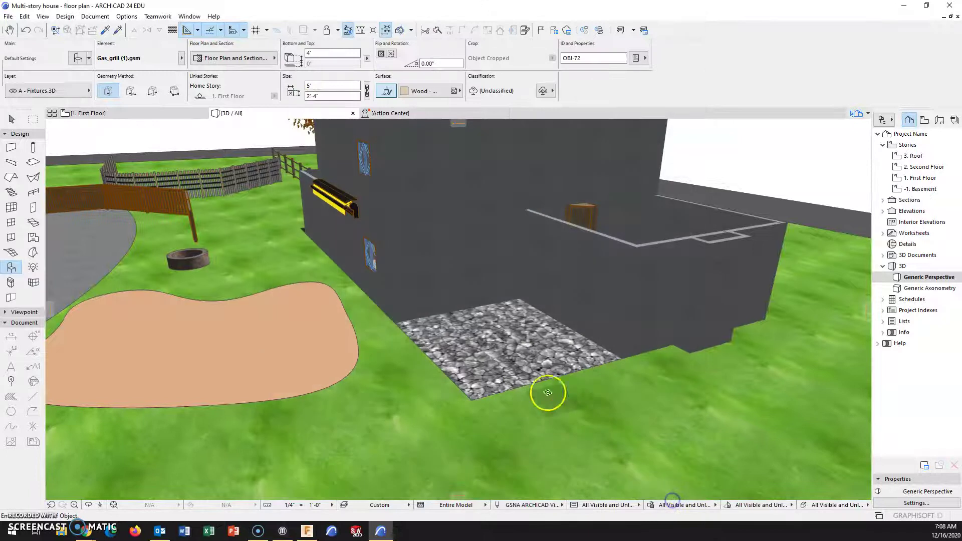
Place the gas grill on the stone patio beside the house in the 3D view
left_click(498, 353)
scroll(476, 333, "up", 2)
scroll(479, 329, "up", 1)
key("Escape")
scroll(483, 325, "up", 2)
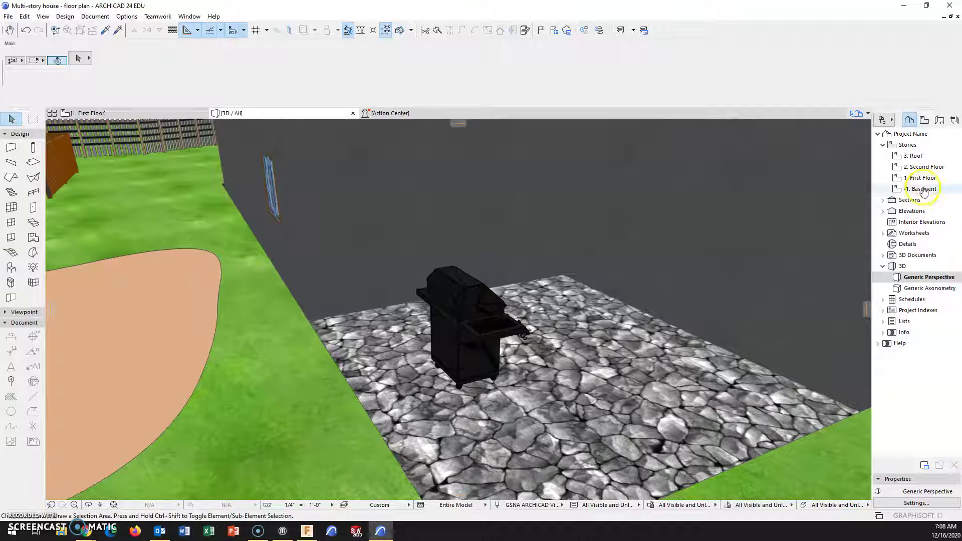
Open the First Floor plan and place a second gas grill in the empty area outside the site mesh
double_click(923, 179)
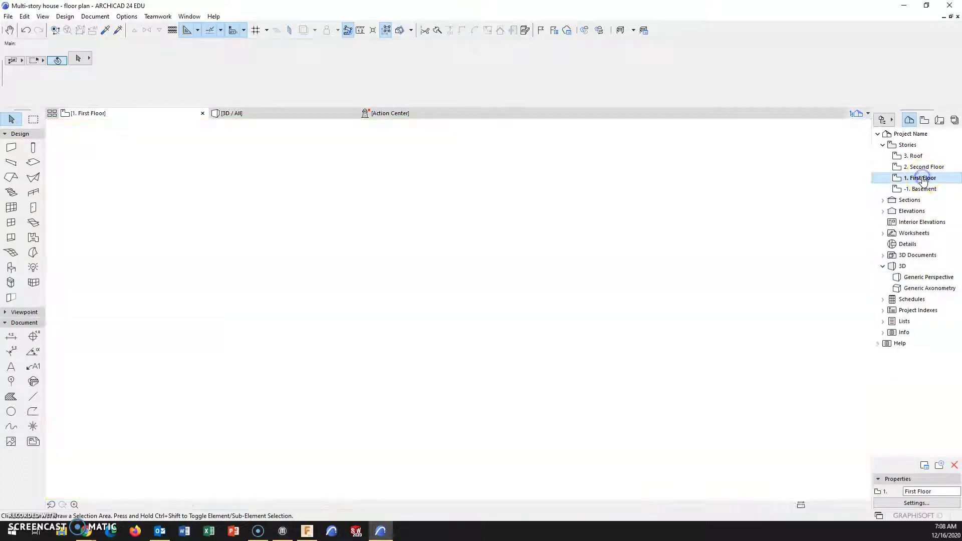
scroll(608, 315, "down", 3)
scroll(589, 329, "down", 2)
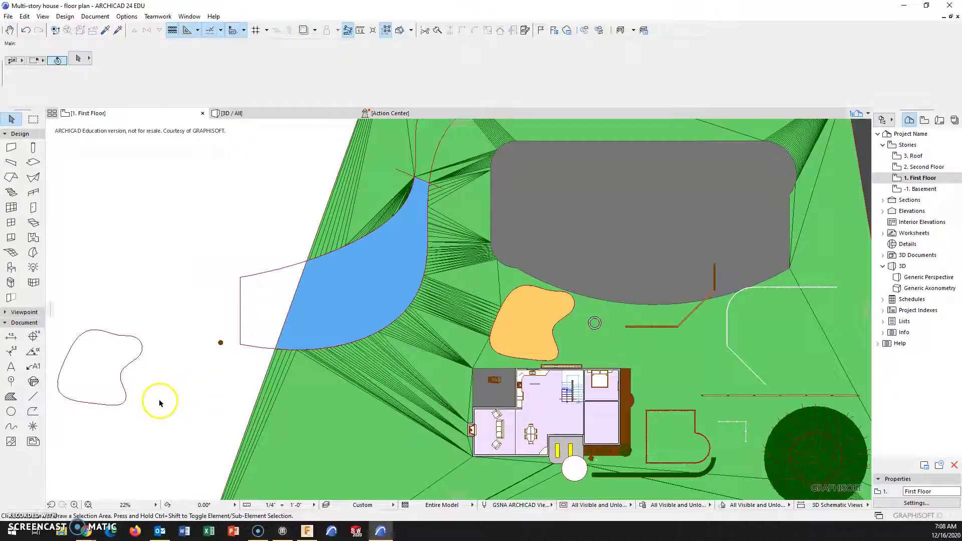
left_click(11, 267)
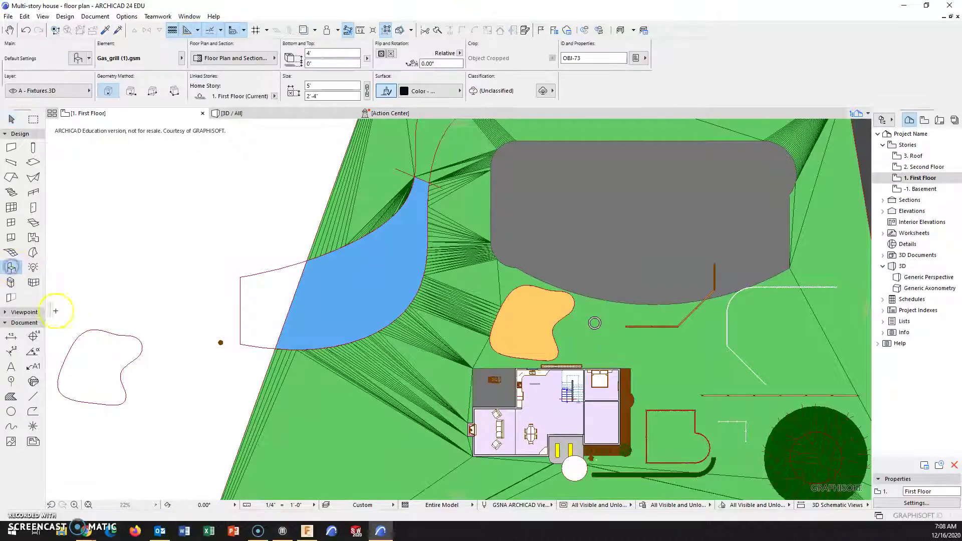
left_click(218, 395)
scroll(216, 397, "up", 10)
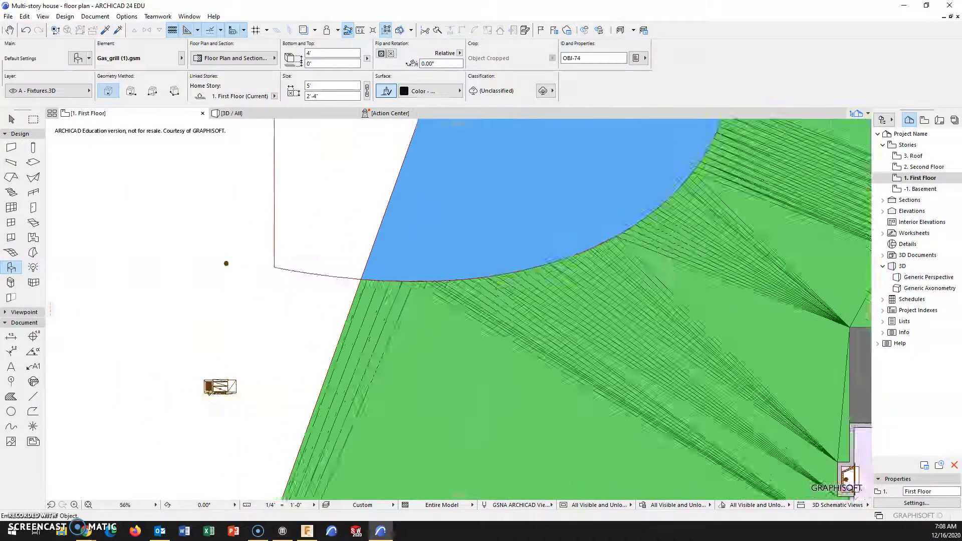
key("Escape")
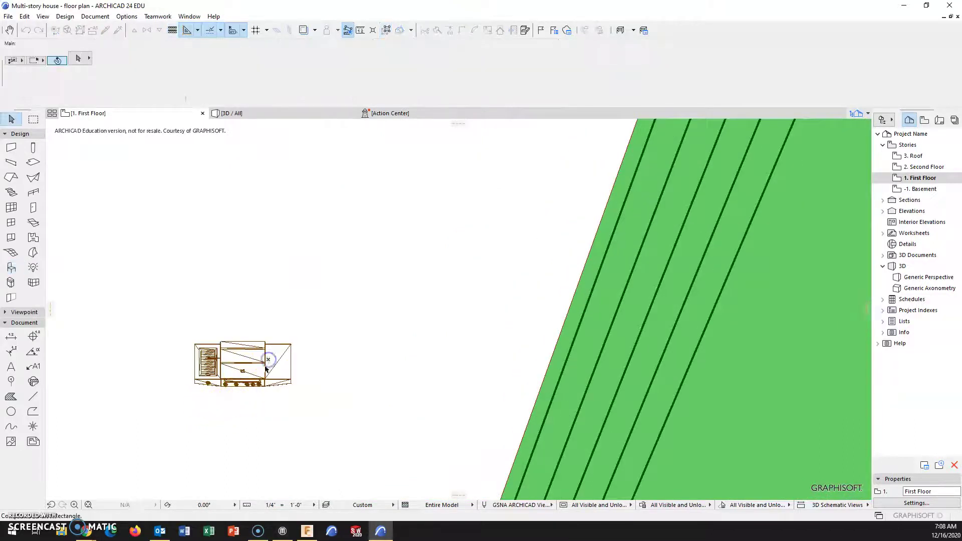
Select the grill outside the site with a selection rectangle to view its nodes and clear the selection
left_click(209, 386)
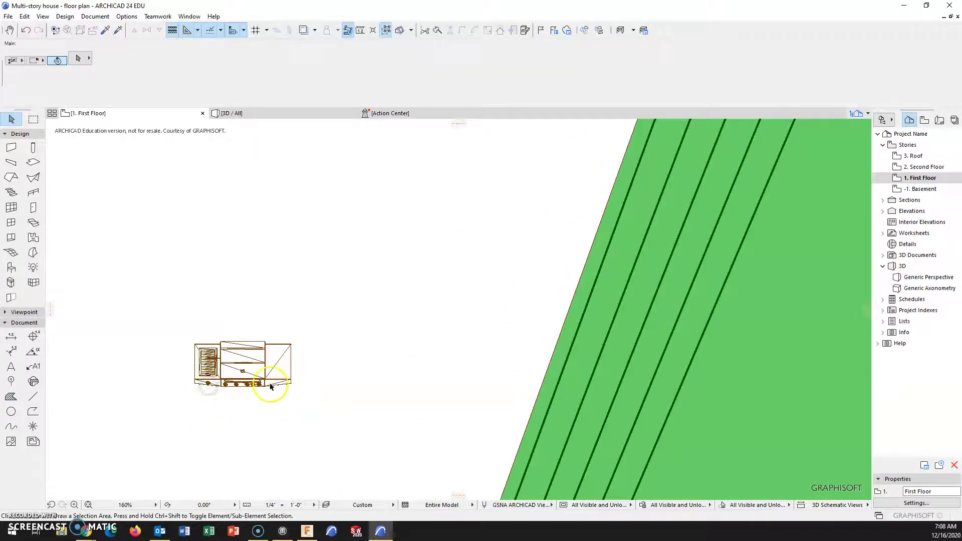
left_click(313, 413)
left_click(163, 321)
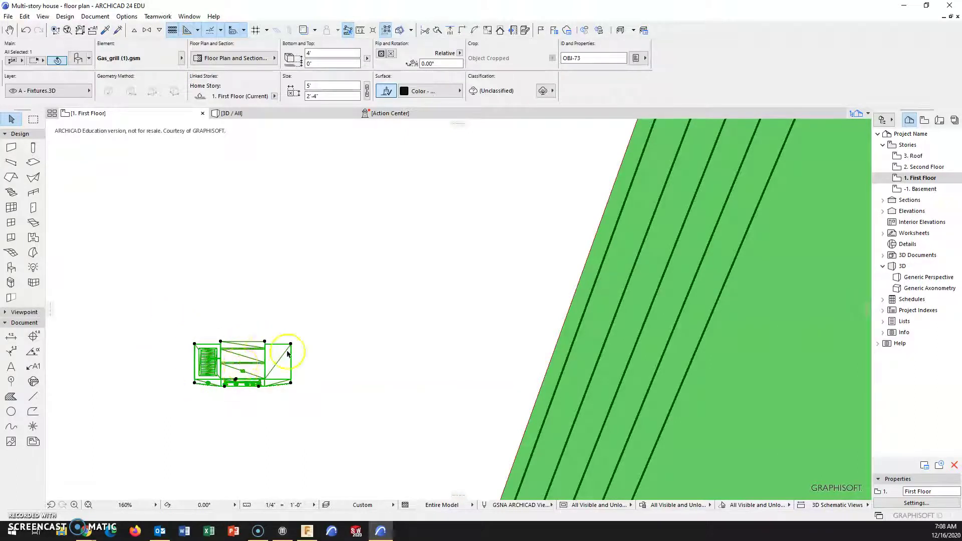
left_click(365, 381)
Select the grill on the patio slab and move it by its back corner toward the kitchen wall
scroll(400, 395, "up", 3)
scroll(416, 399, "down", 6)
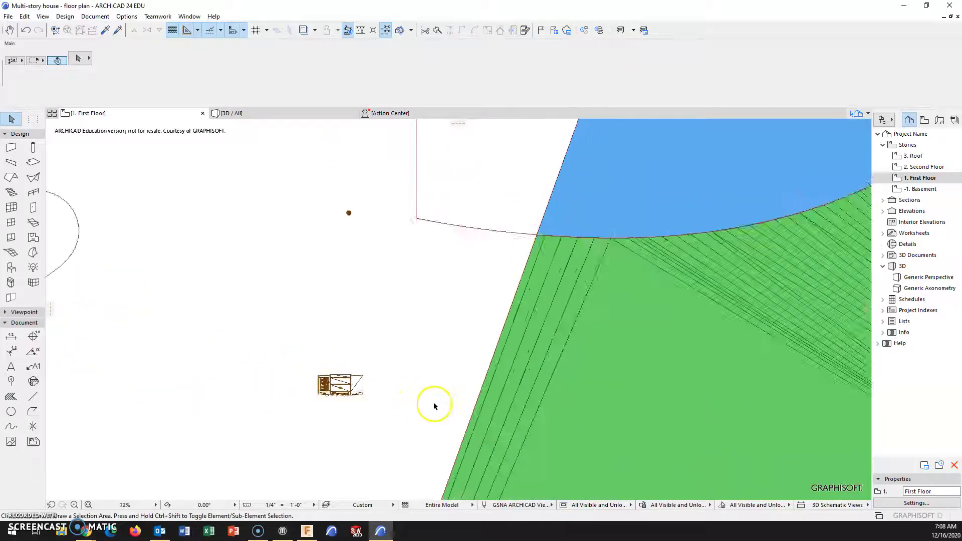
scroll(435, 406, "down", 1)
middle_click_drag(656, 401, 186, 337)
scroll(621, 283, "up", 8)
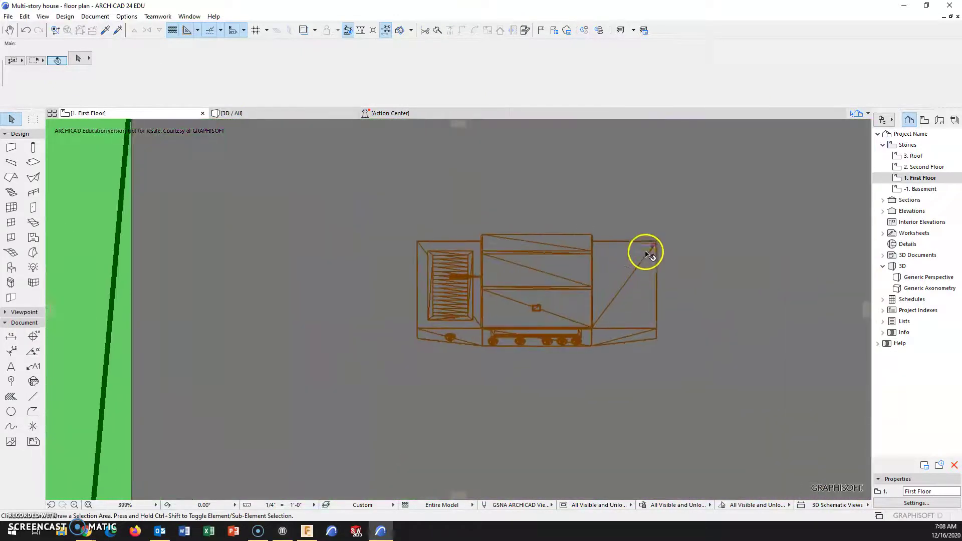
left_click(657, 242)
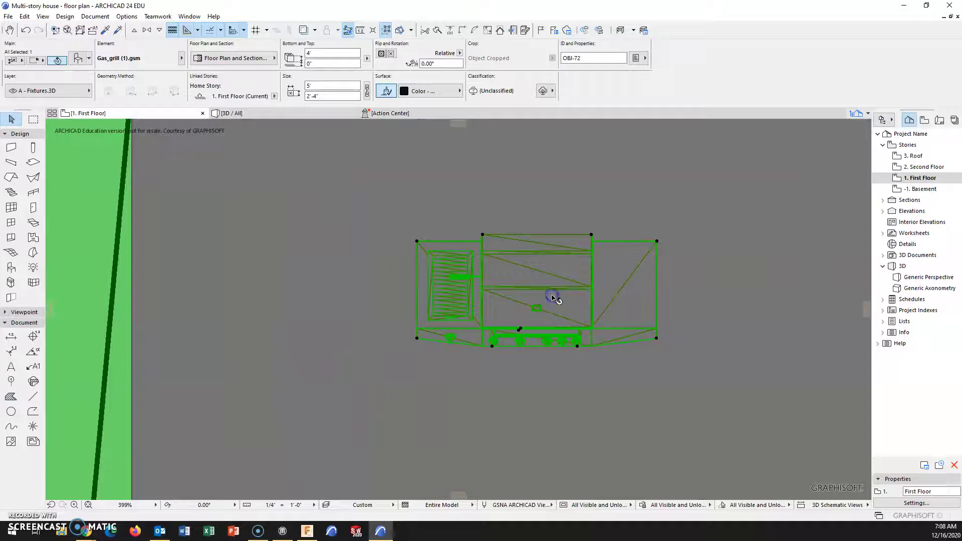
scroll(546, 288, "down", 3)
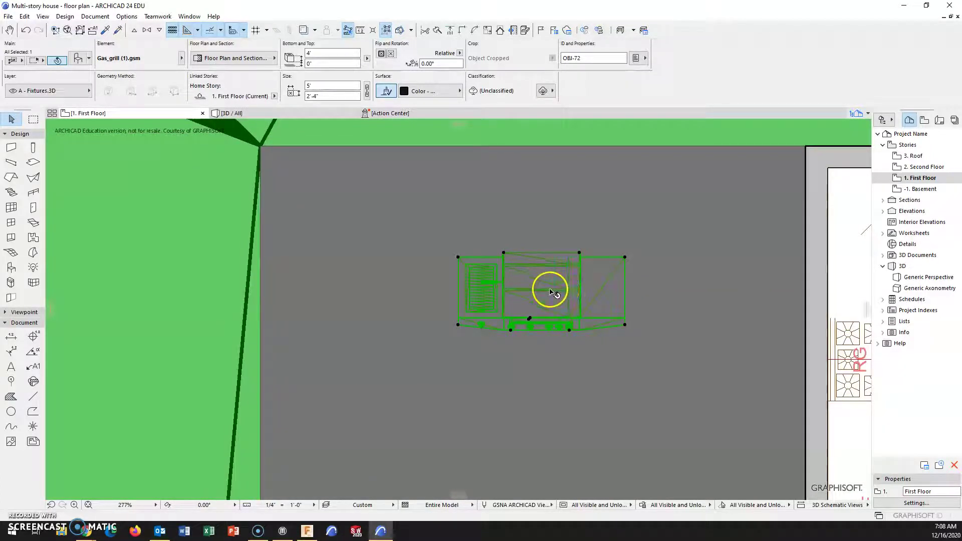
left_click(458, 258)
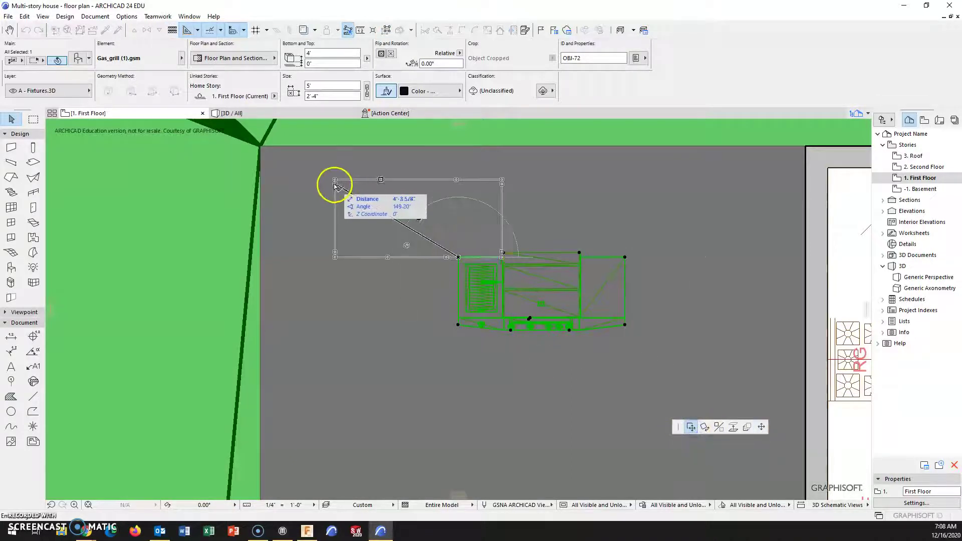
left_click(622, 226)
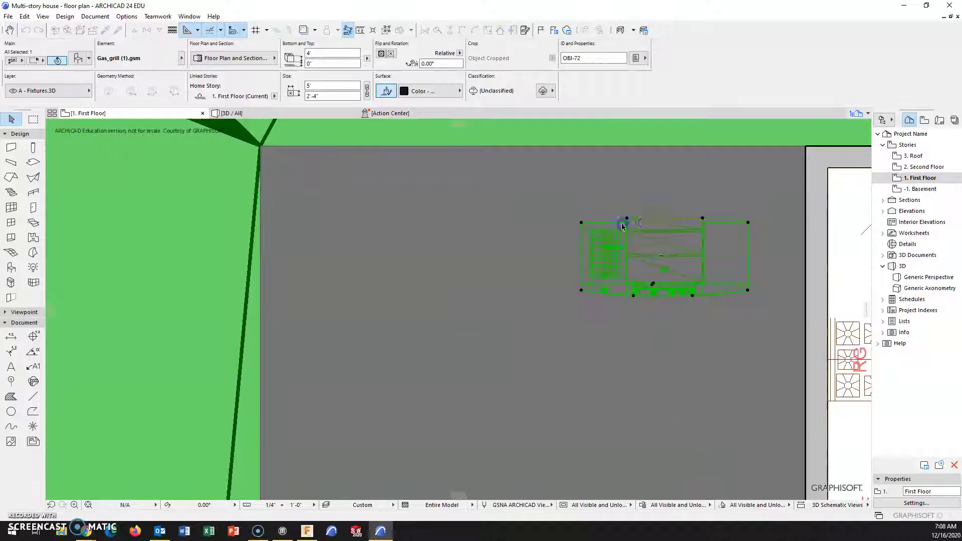
Rotate the patio grill 90° clockwise about its back corner nearest the kitchen wall
left_click(749, 223)
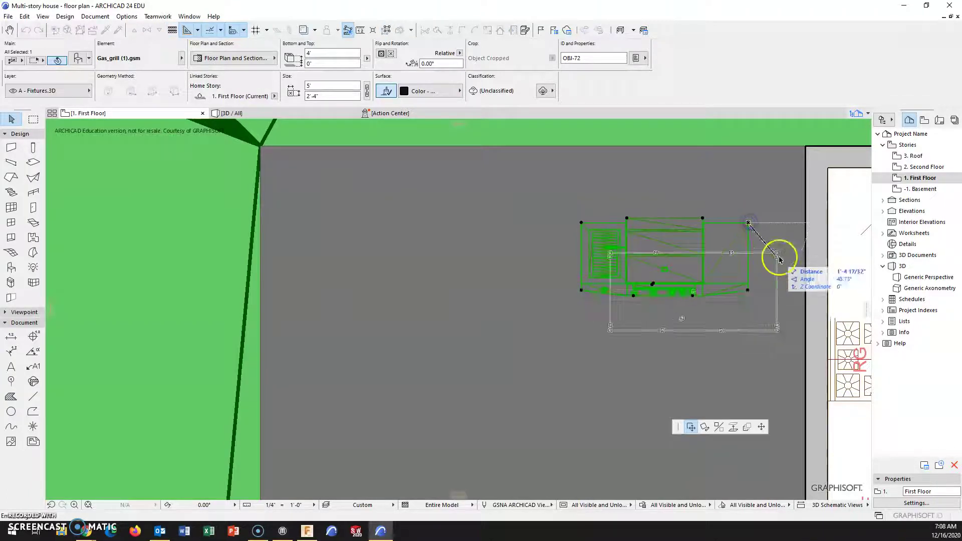
left_click(706, 427)
left_click(748, 223)
left_click(624, 219)
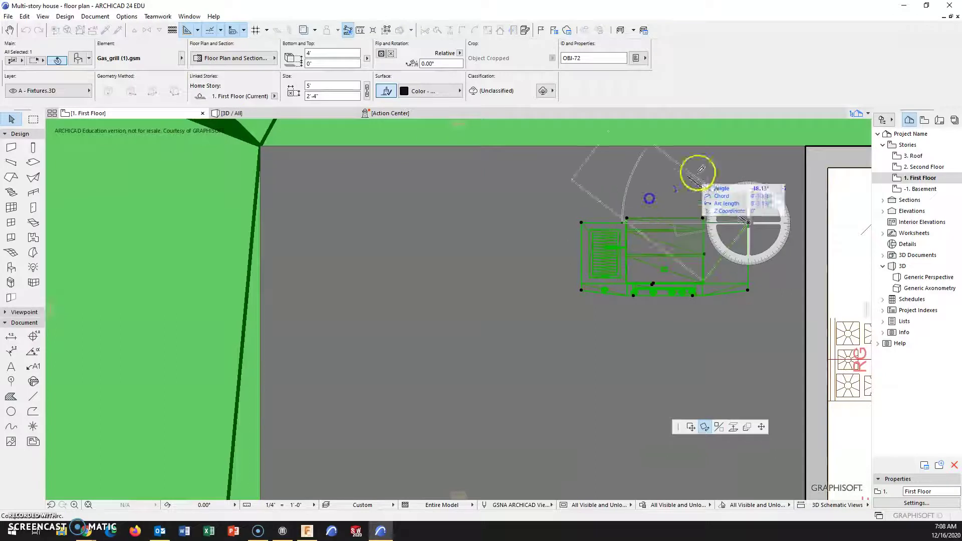
left_click(747, 161)
middle_click_drag(762, 226, 711, 329)
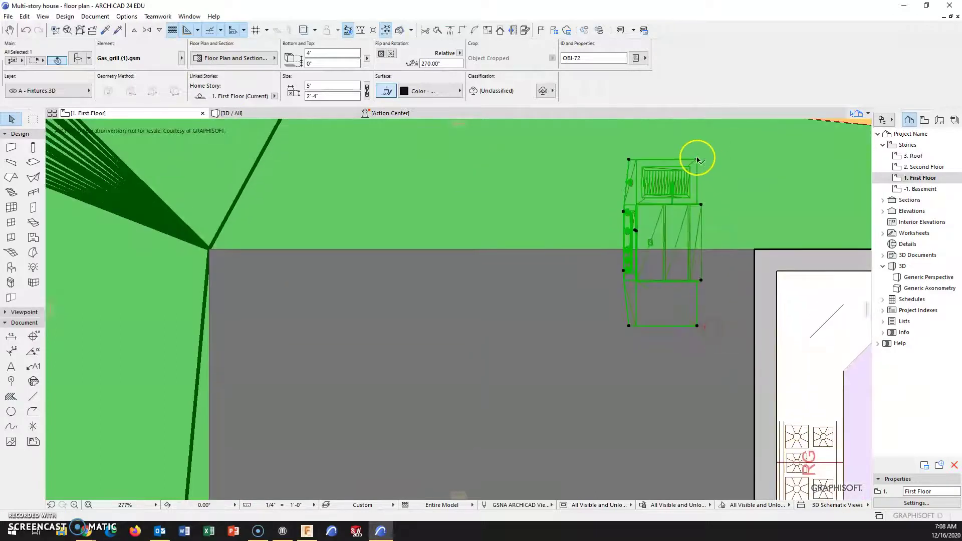
Move the rotated grill fully onto the patio slab alongside the kitchen wall and deselect it
left_click(697, 159)
left_click(705, 427)
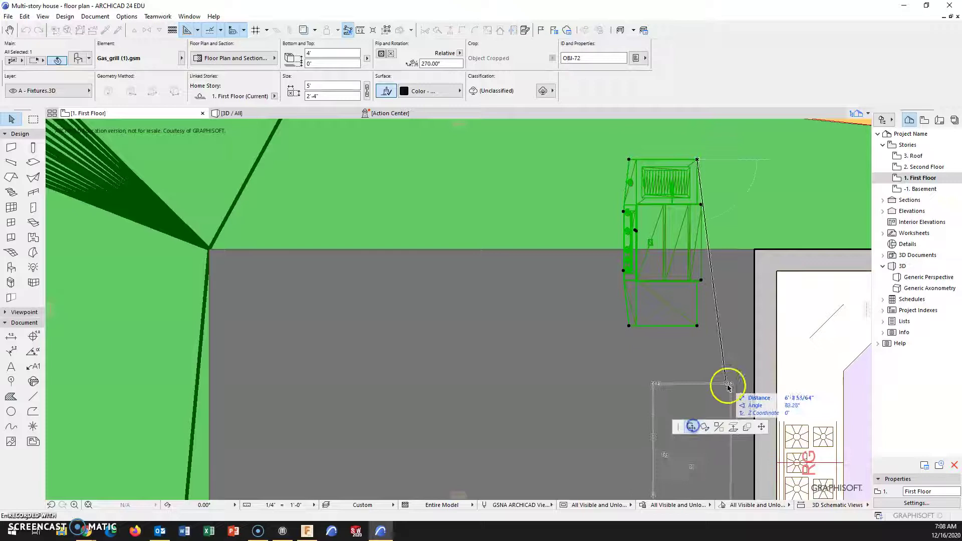
left_click(733, 291)
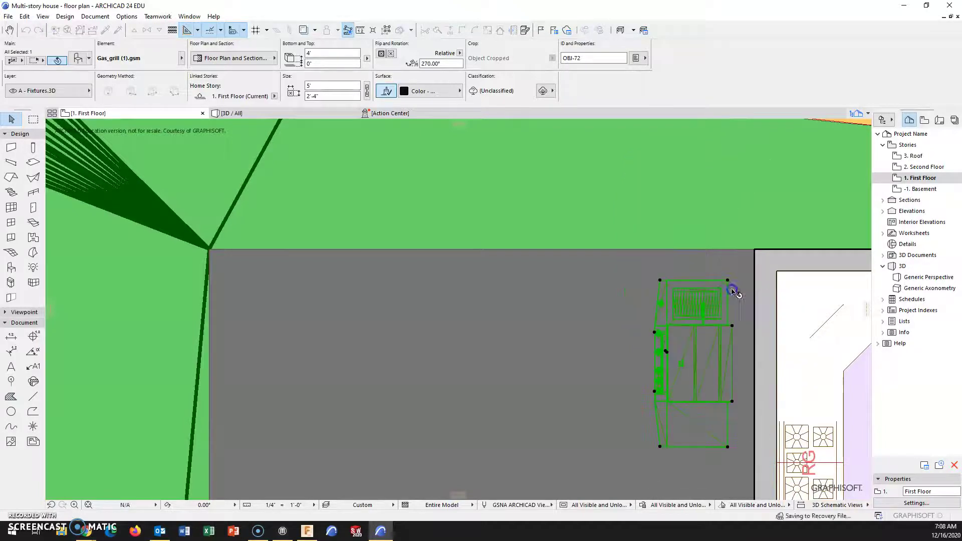
left_click(766, 322)
scroll(661, 365, "up", 4)
scroll(716, 367, "down", 6)
middle_click_drag(715, 366, 623, 269)
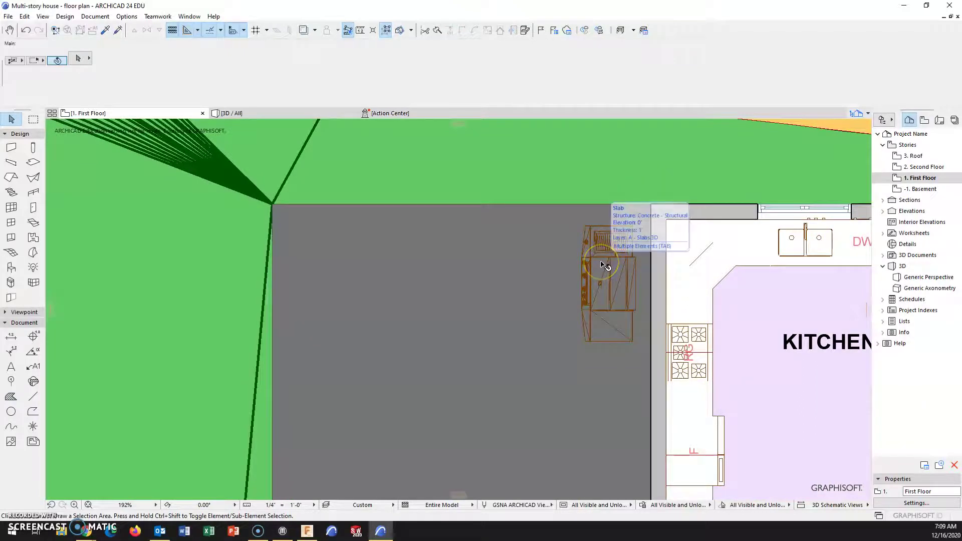
left_click(603, 262)
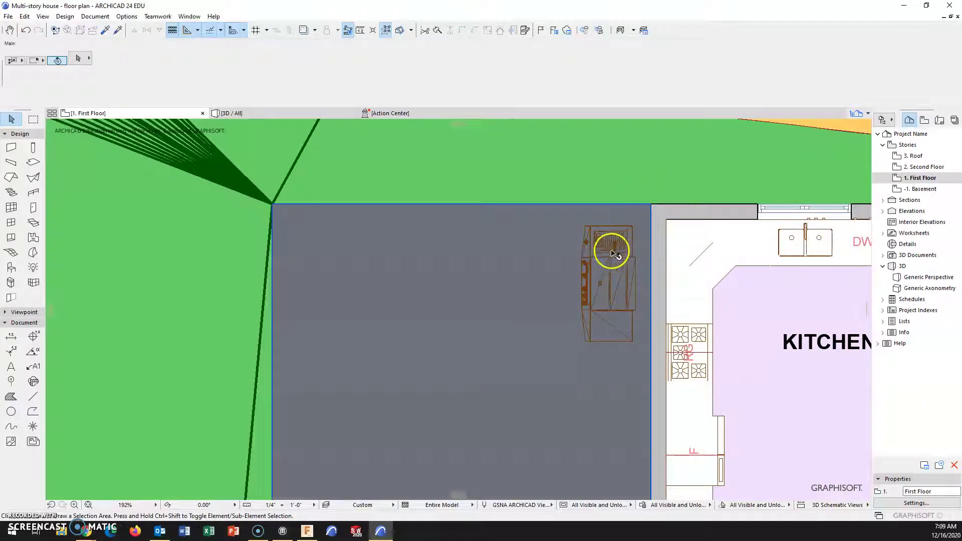
scroll(607, 263, "up", 3)
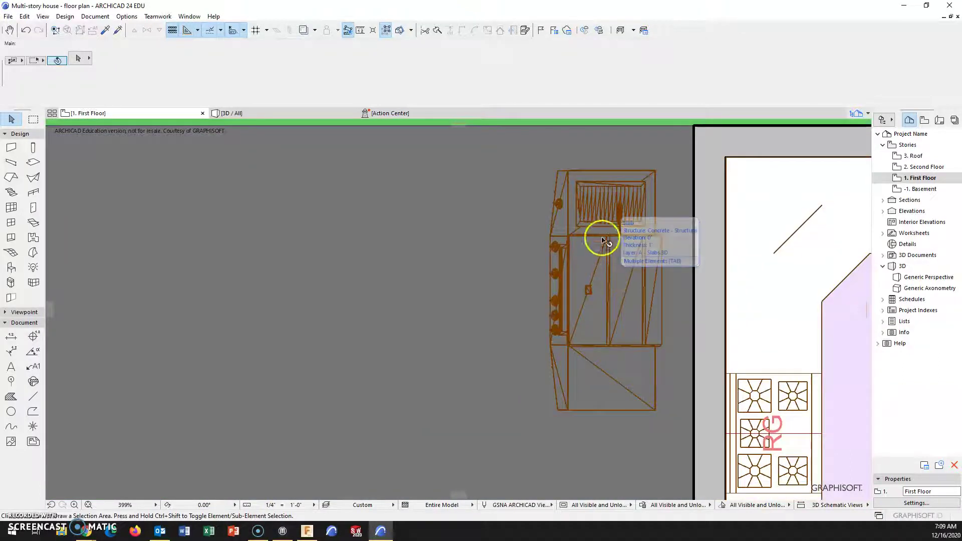
left_click(613, 300)
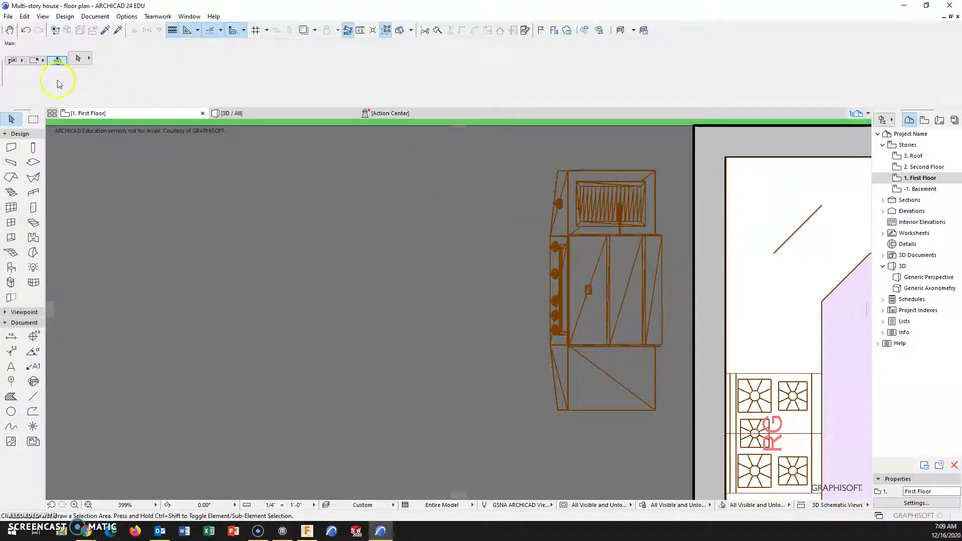
key("w")
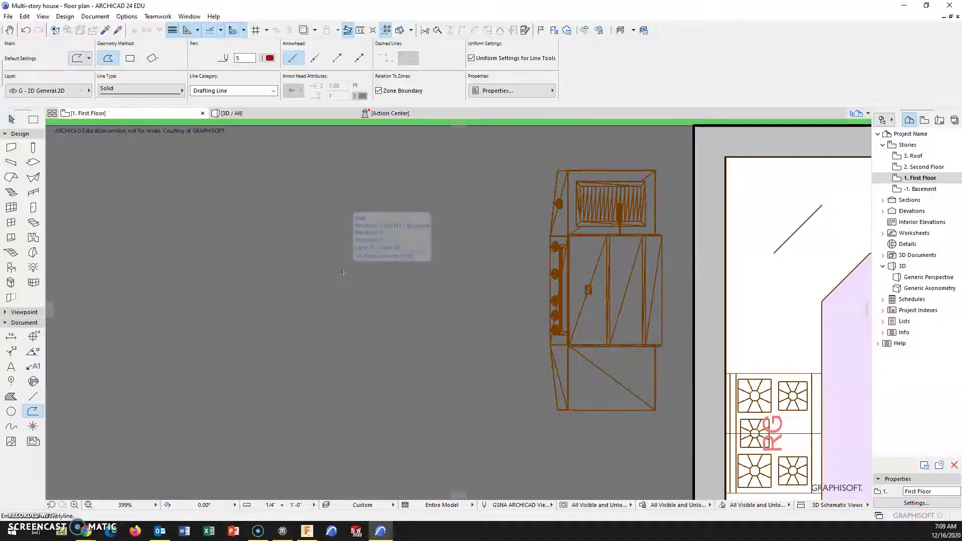
key("Escape")
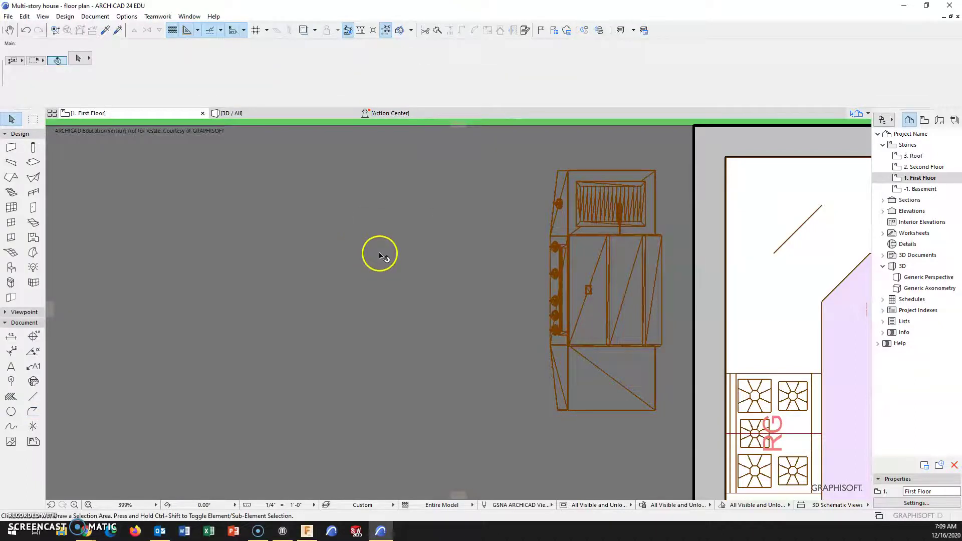
Create a new layer named grill in the layer settings
key("ctrl+l")
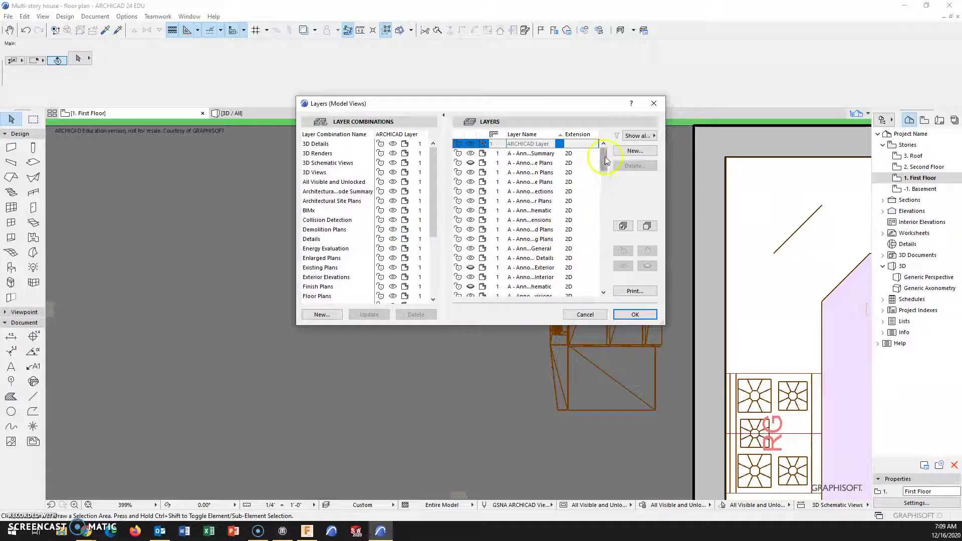
left_click(633, 151)
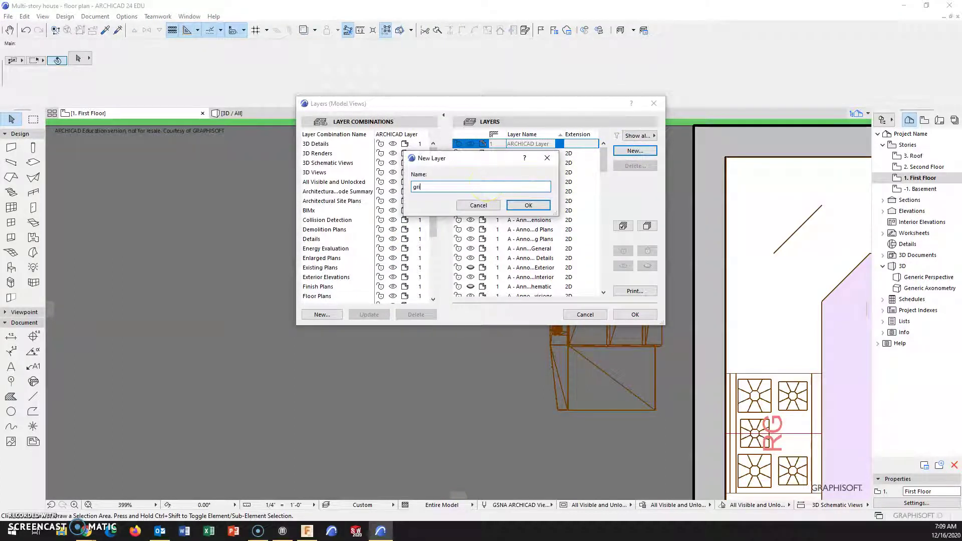
left_click(528, 206)
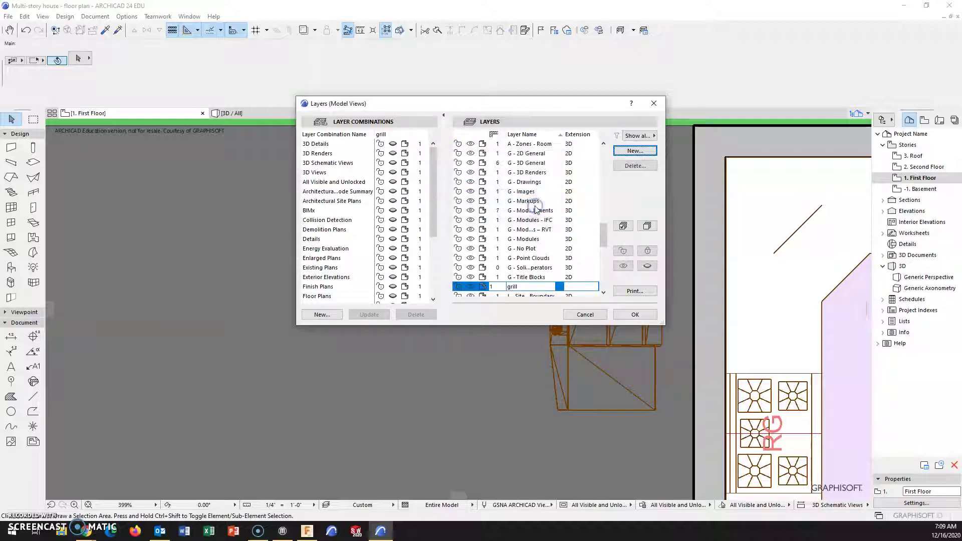
left_click(632, 316)
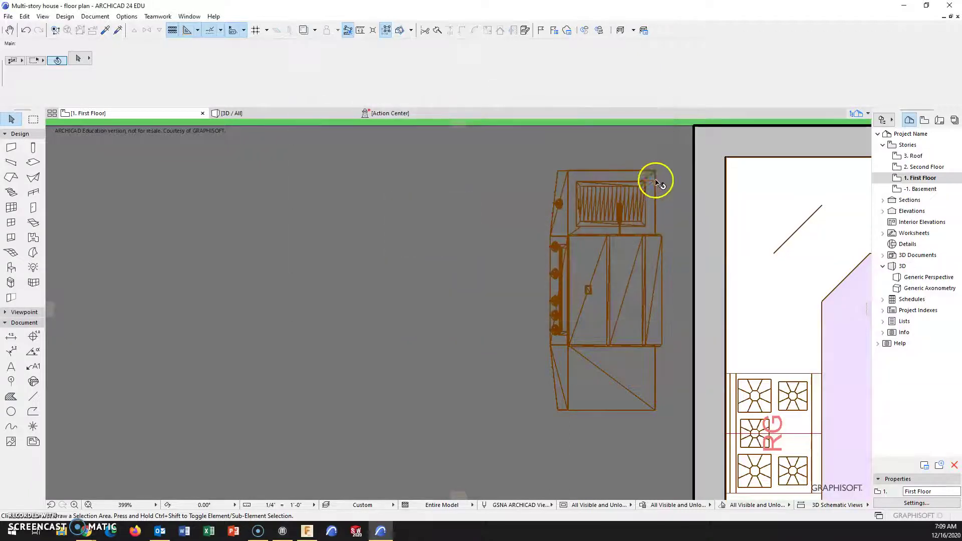
Assign the gas grill on the patio to the grill layer and clear the selection
left_click(656, 172)
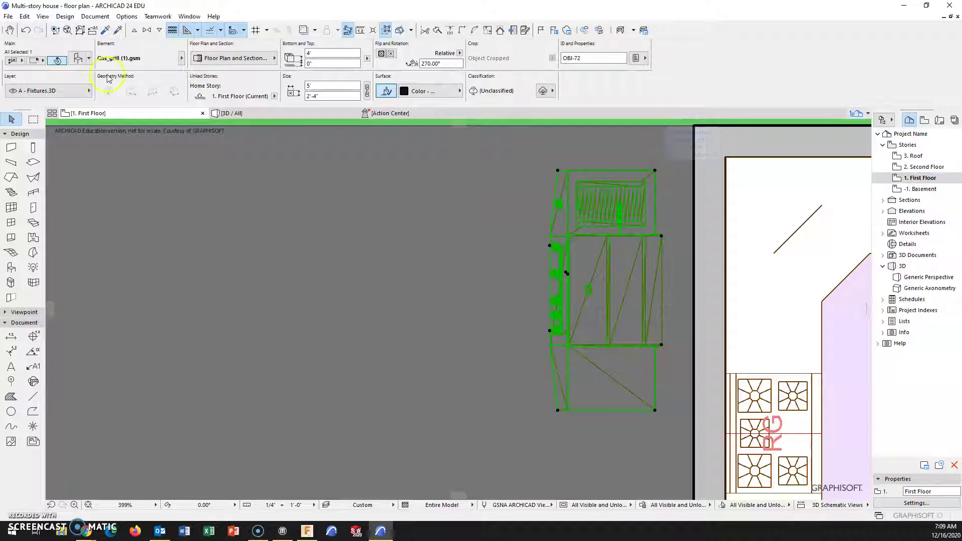
left_click(87, 90)
scroll(154, 460, "down", 7)
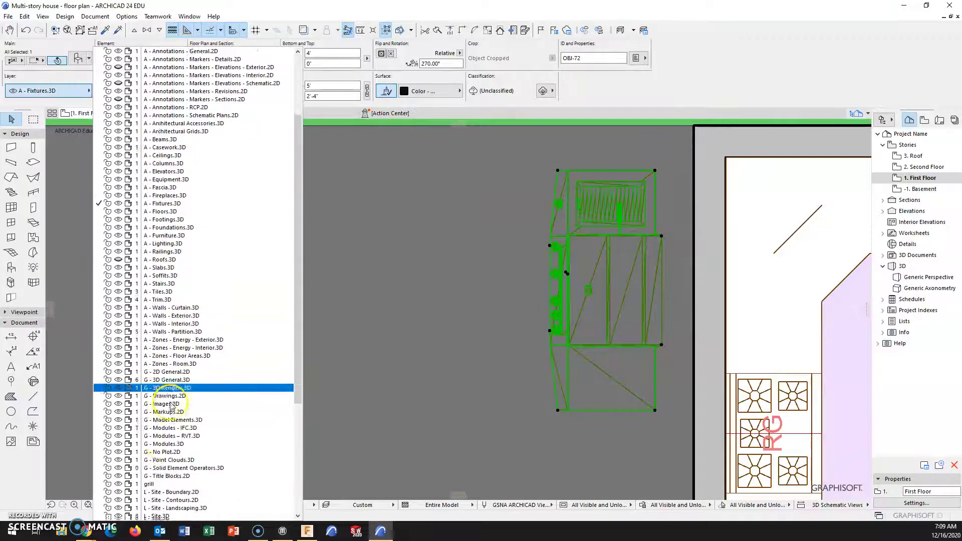
left_click(155, 403)
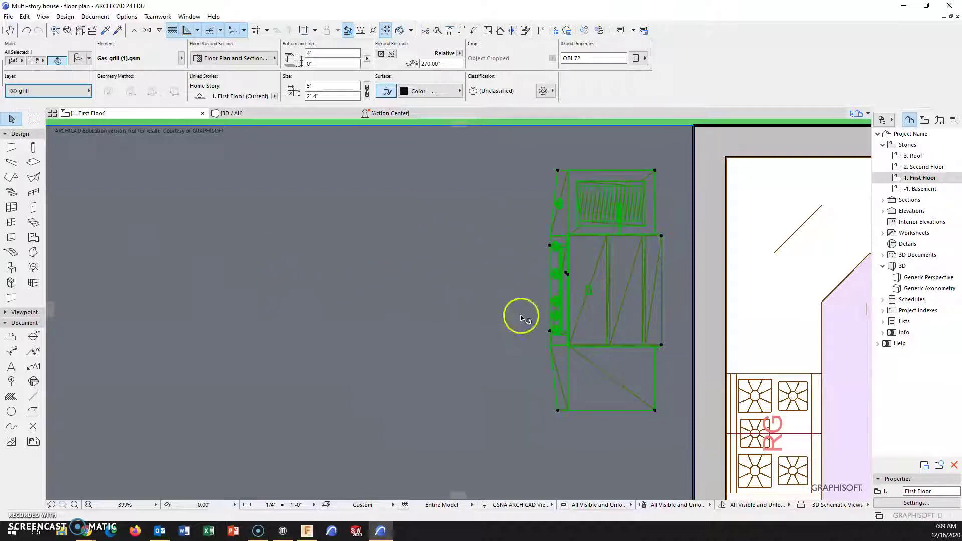
left_click(627, 330)
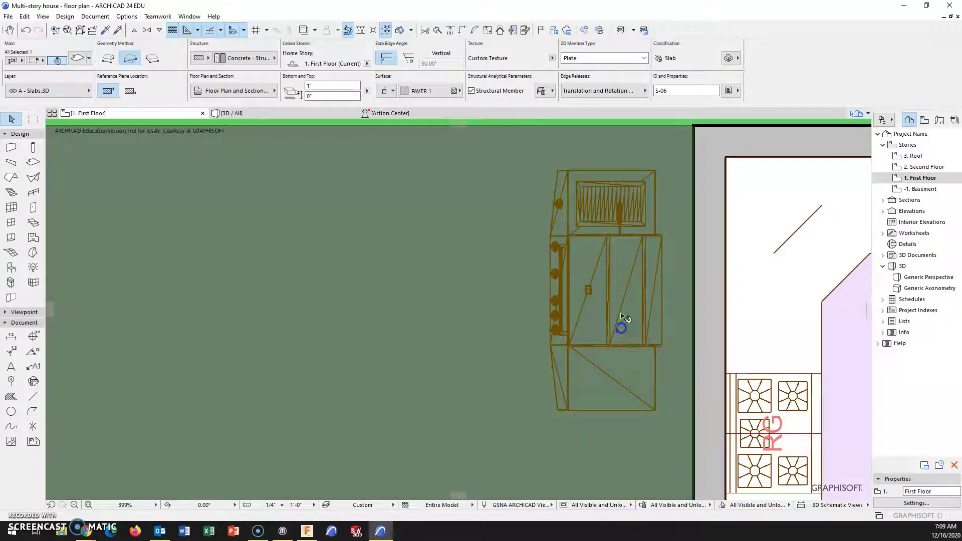
scroll(612, 219, "up", 2)
scroll(609, 225, "down", 5)
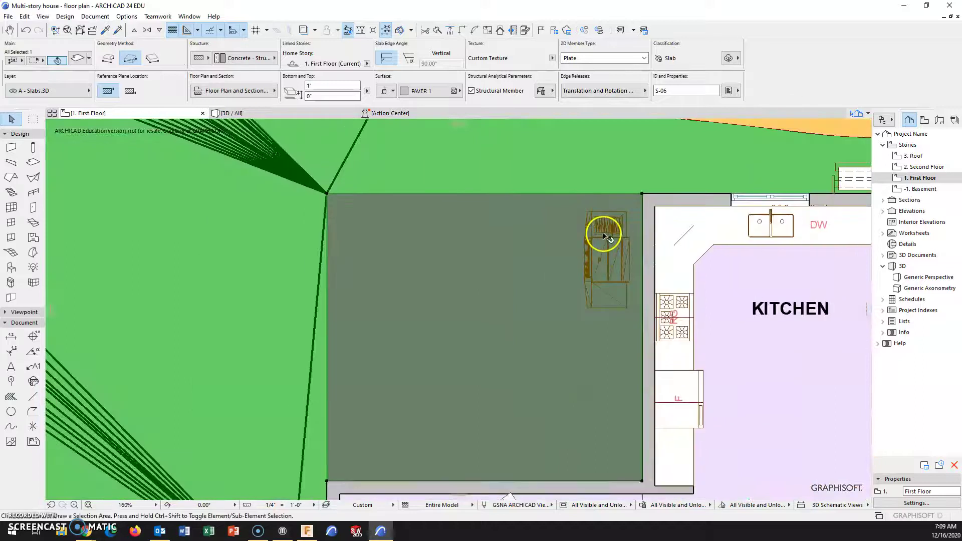
key("Escape")
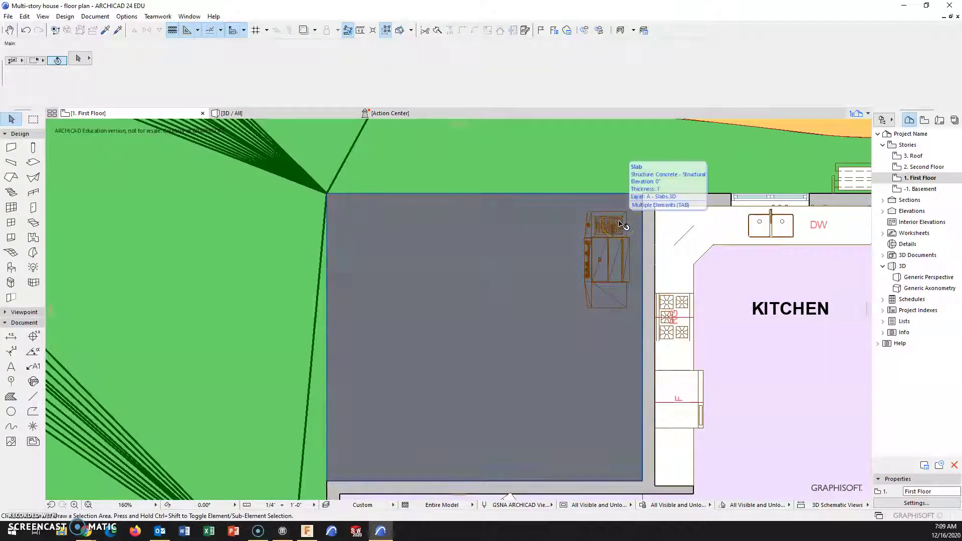
Hide the grill layer in the layer settings
key("ctrl+l")
scroll(514, 250, "up", 1)
scroll(515, 250, "down", 9)
scroll(509, 268, "down", 6)
scroll(502, 263, "up", 5)
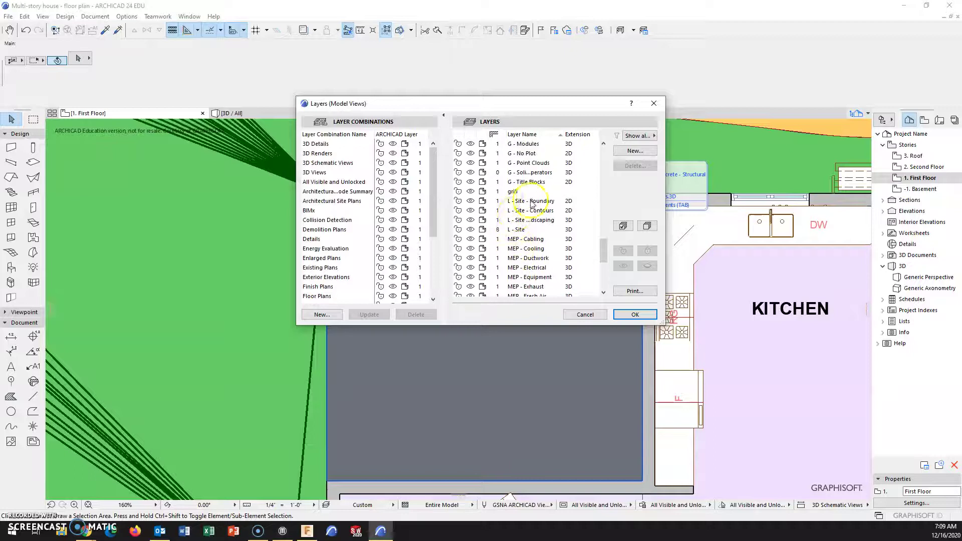
left_click(471, 196)
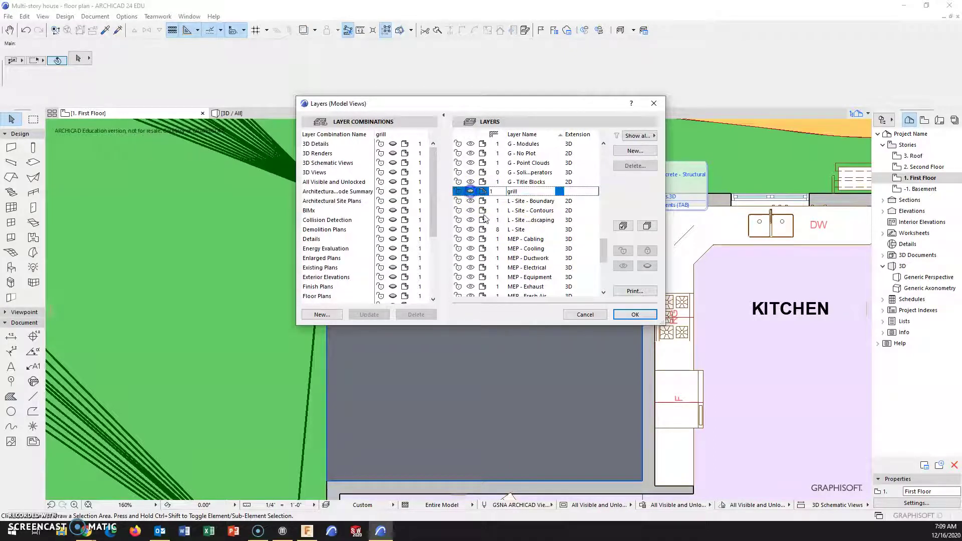
left_click(635, 314)
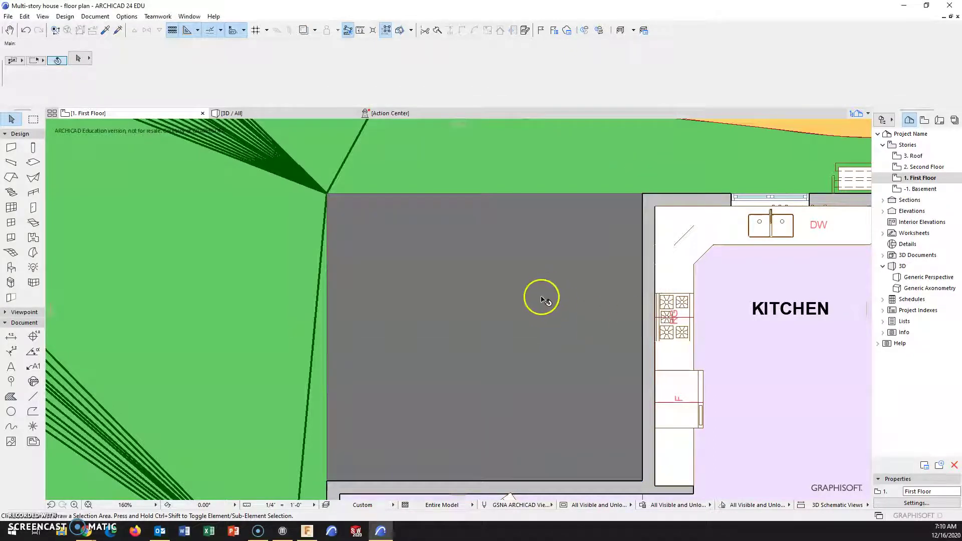
Turn the grill layer's visibility back on in the layer settings
key("ctrl+l")
scroll(501, 242, "down", 3)
scroll(502, 243, "down", 5)
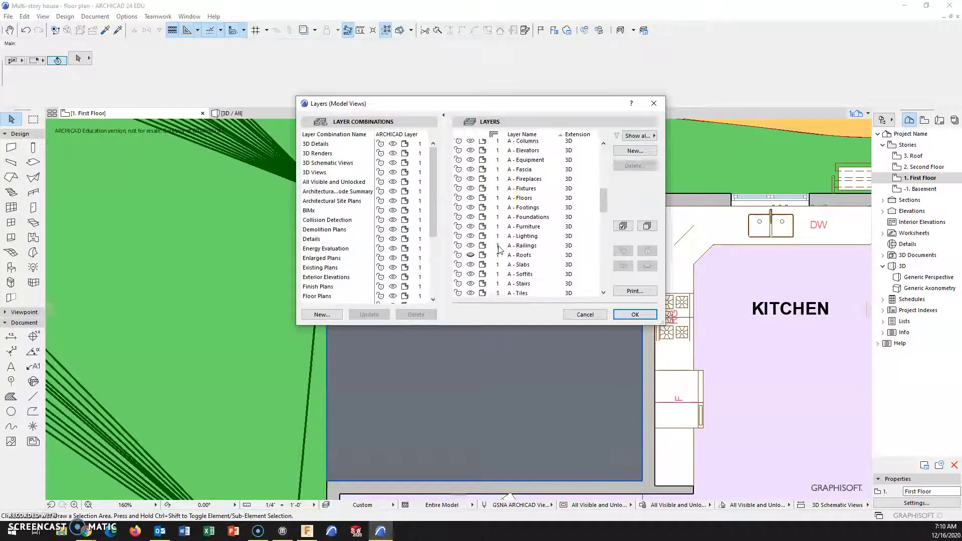
scroll(499, 246, "down", 5)
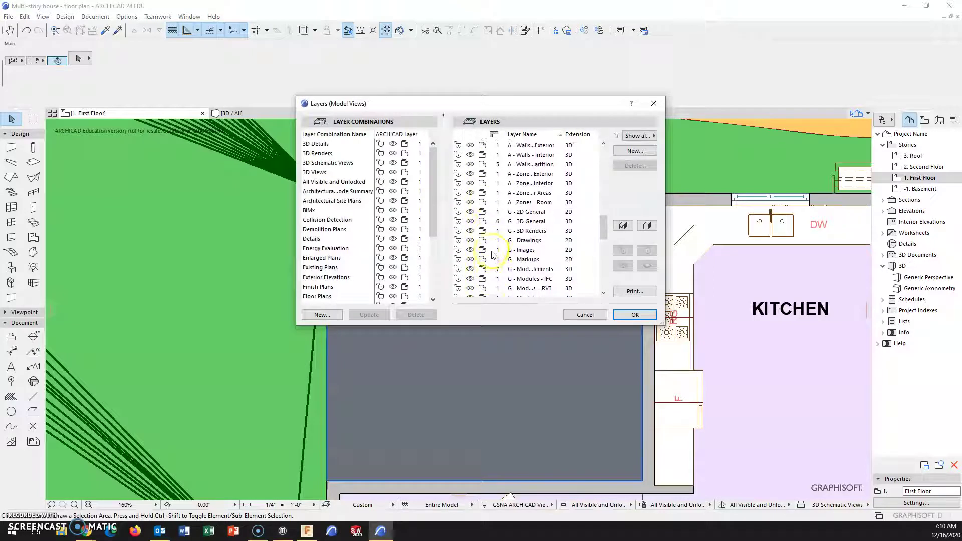
left_click(470, 279)
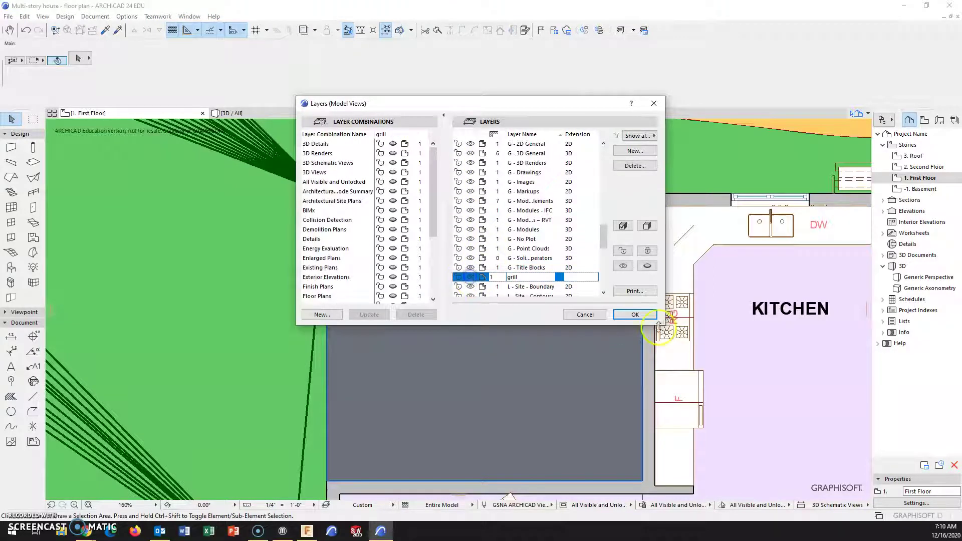
left_click(643, 320)
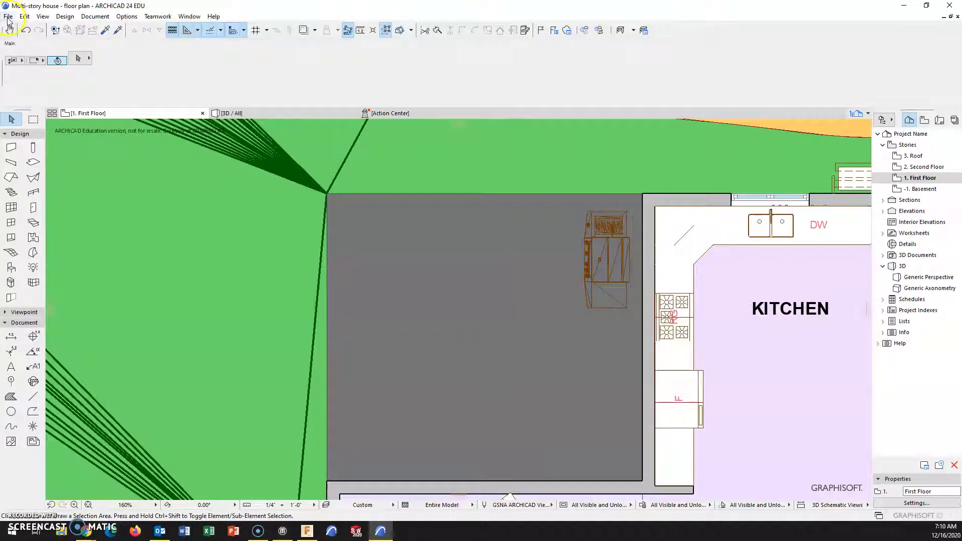
Switch to the Schoology page in Chrome and download Adirondack chair.gsm from the 'GSM' - OBJECTS folder
mouse_move(86, 531)
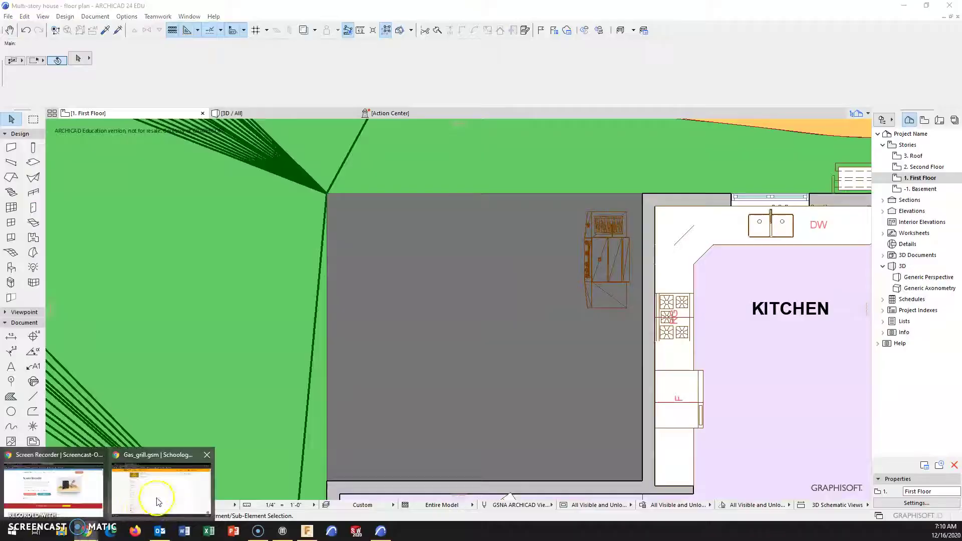
left_click(171, 496)
left_click(322, 103)
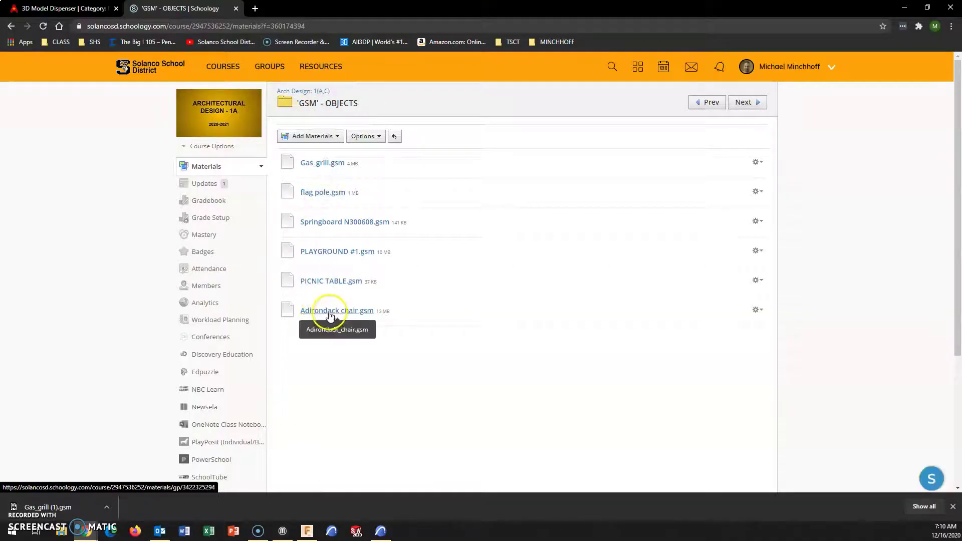
left_click(326, 310)
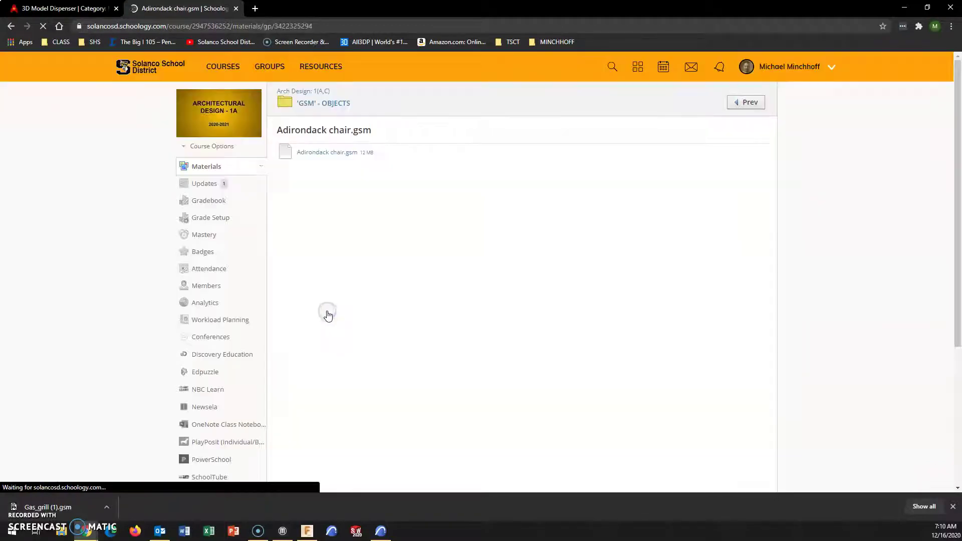
left_click(320, 153)
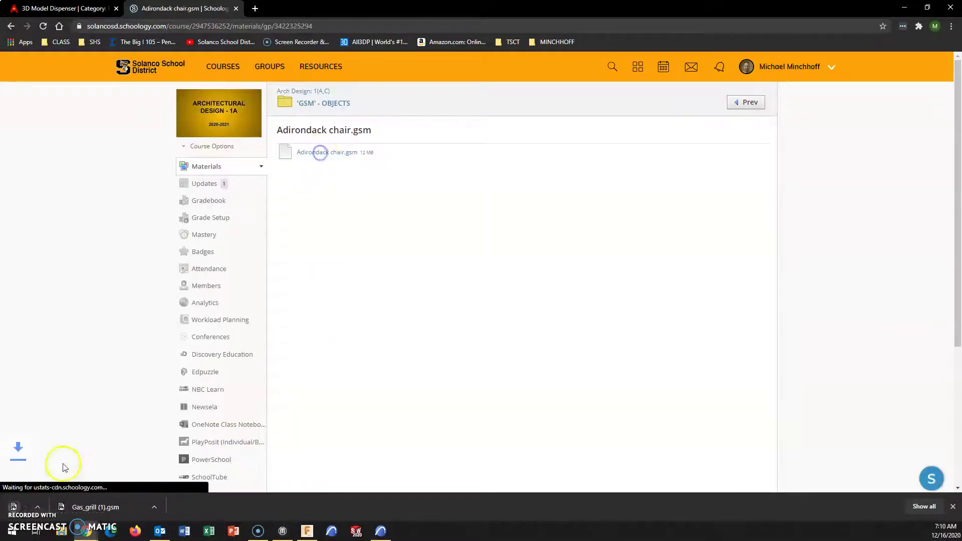
Switch back to ARCHICAD and add the downloaded Adirondack_chair.gsm to the project's embedded library
left_click(380, 530)
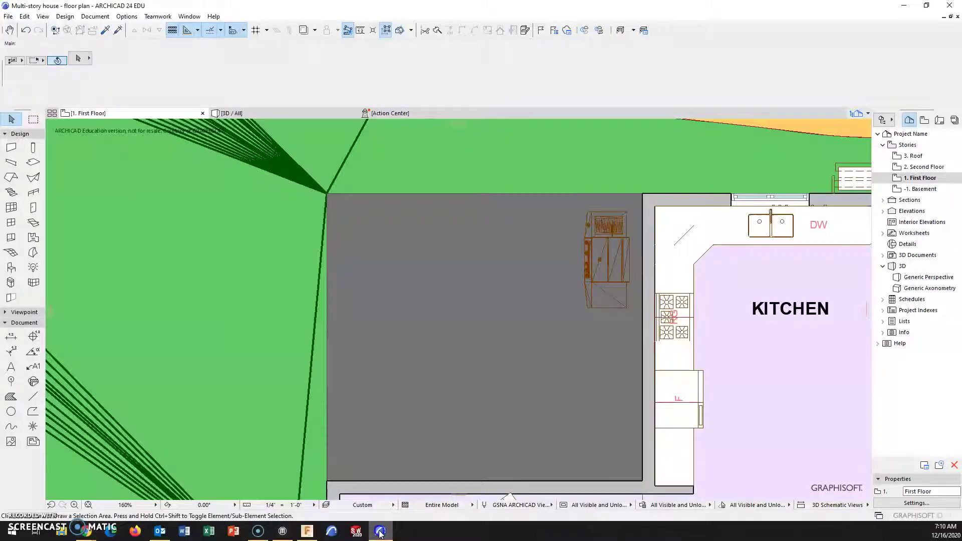
left_click(9, 18)
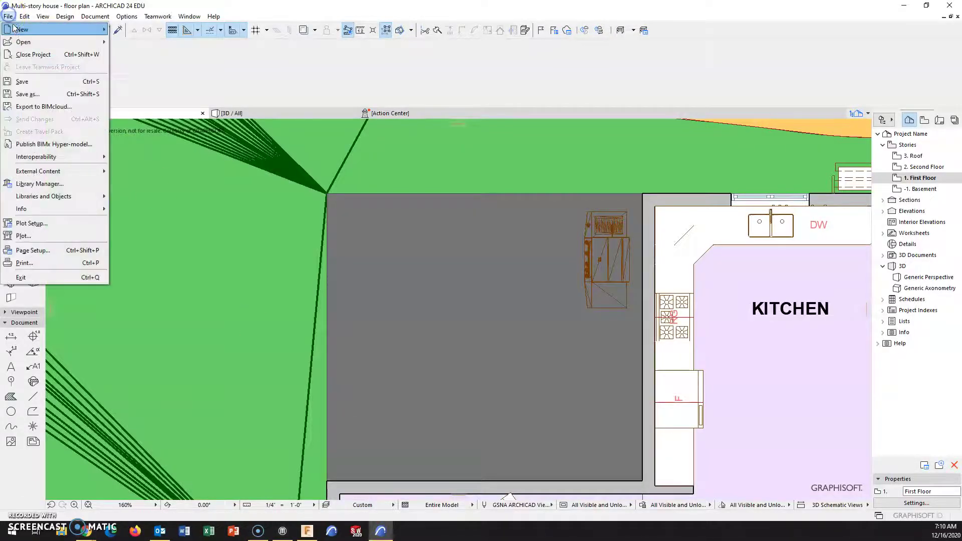
left_click(57, 186)
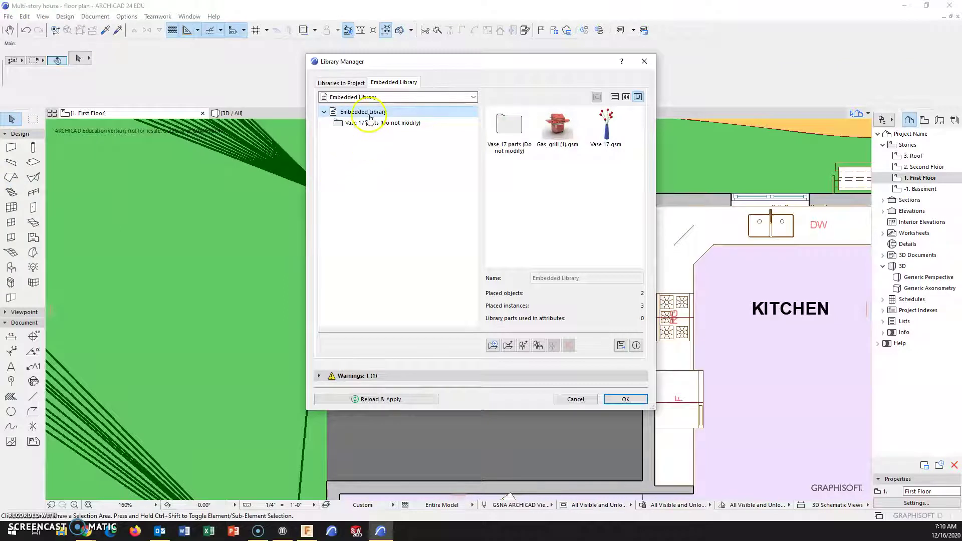
left_click(341, 83)
left_click(387, 83)
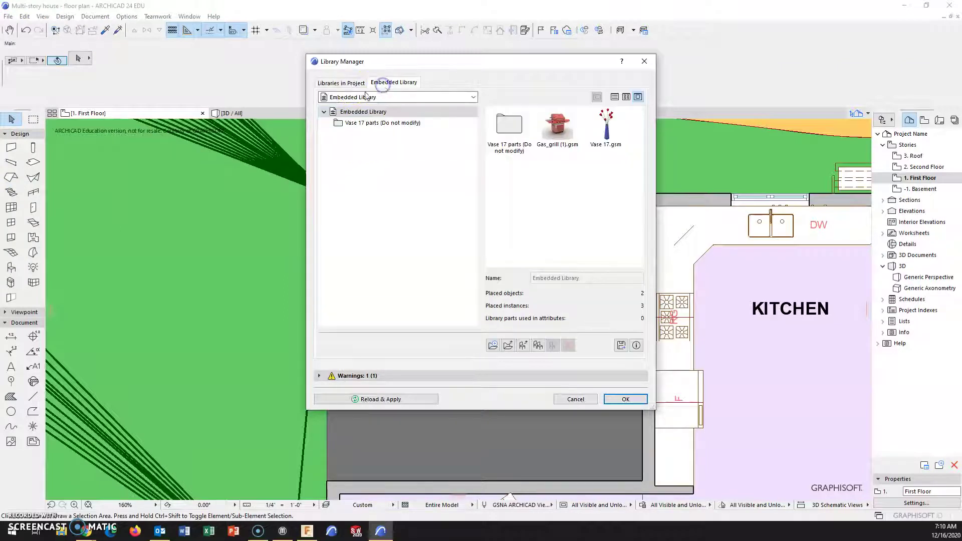
left_click(523, 346)
left_click(432, 163)
left_click(594, 288)
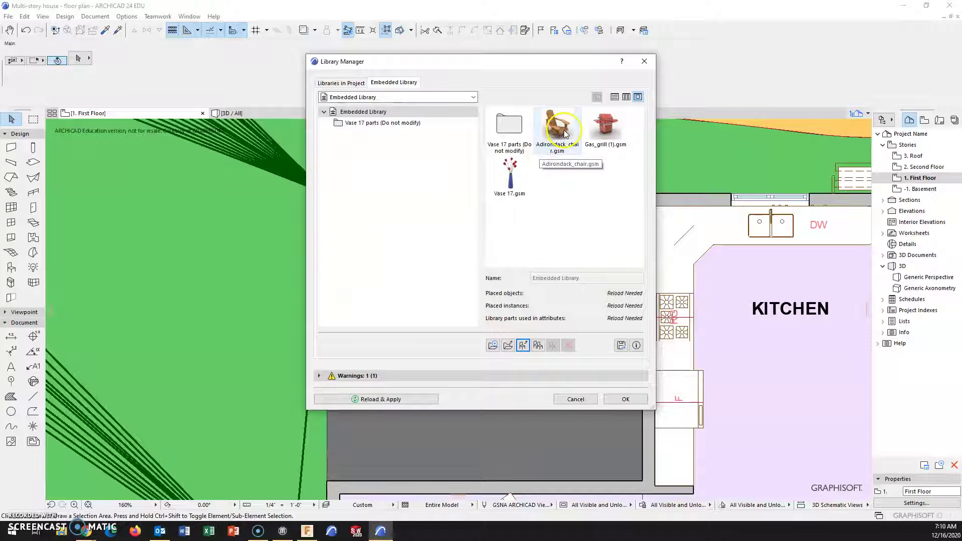
left_click(626, 399)
Choose Adirondack_chair from the embedded library in the object default settings and override its surface with Wood - Flooring
double_click(17, 264)
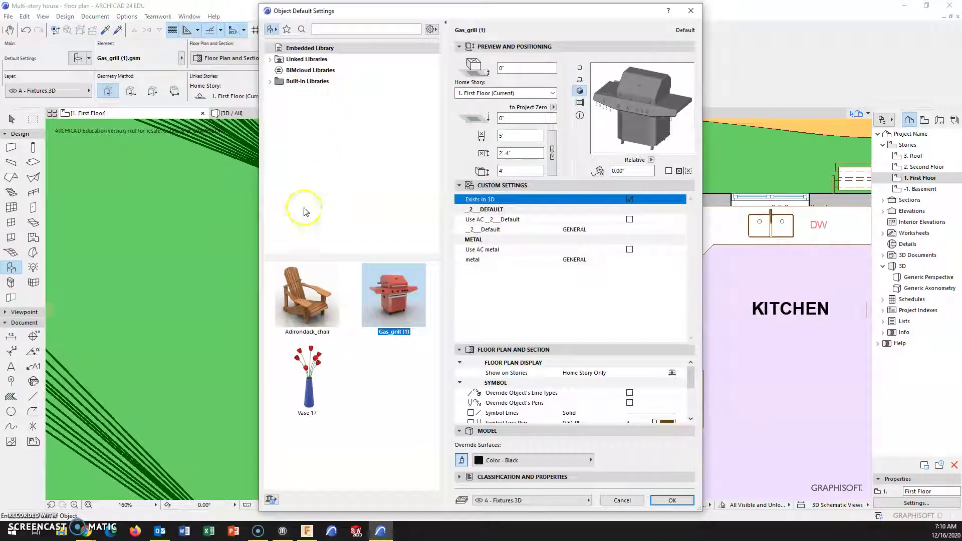
left_click(302, 298)
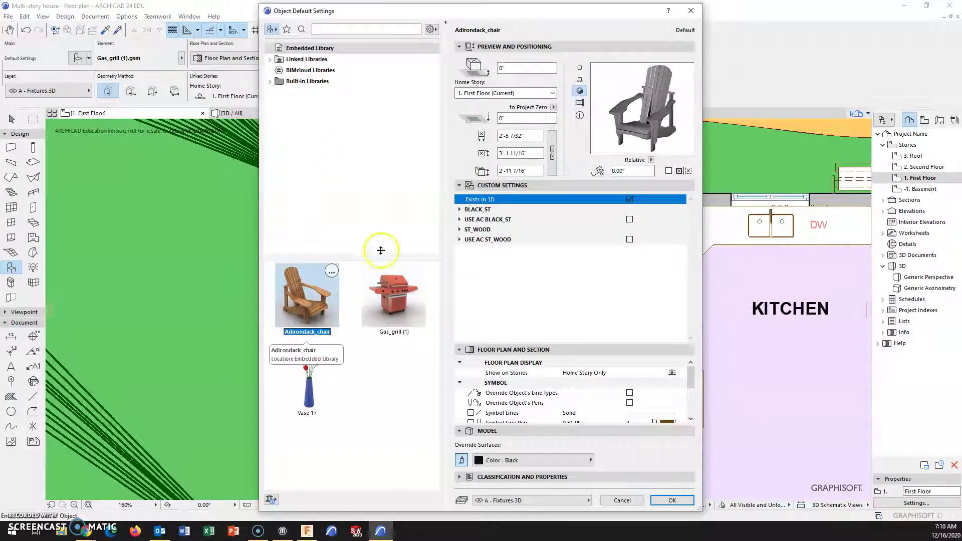
left_click(576, 459)
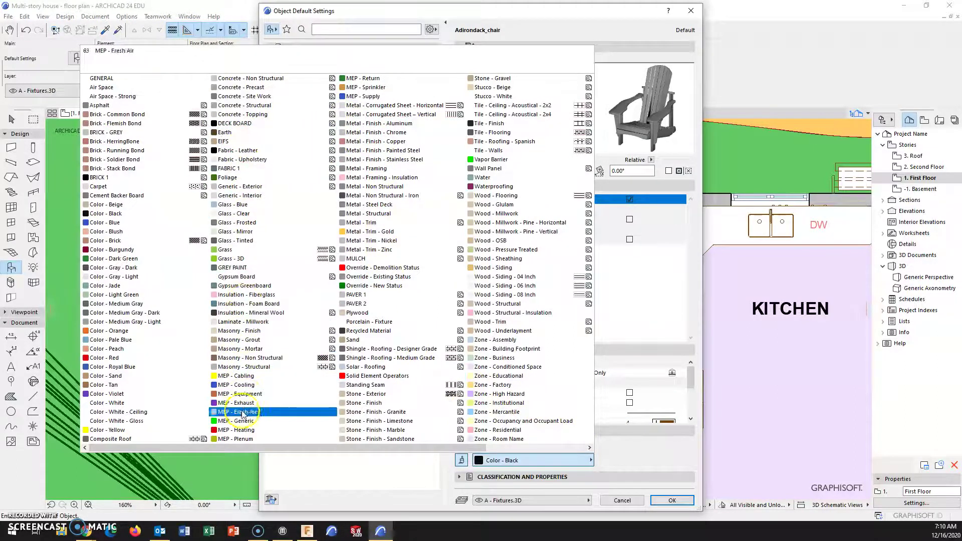
left_click_drag(340, 450, 371, 451)
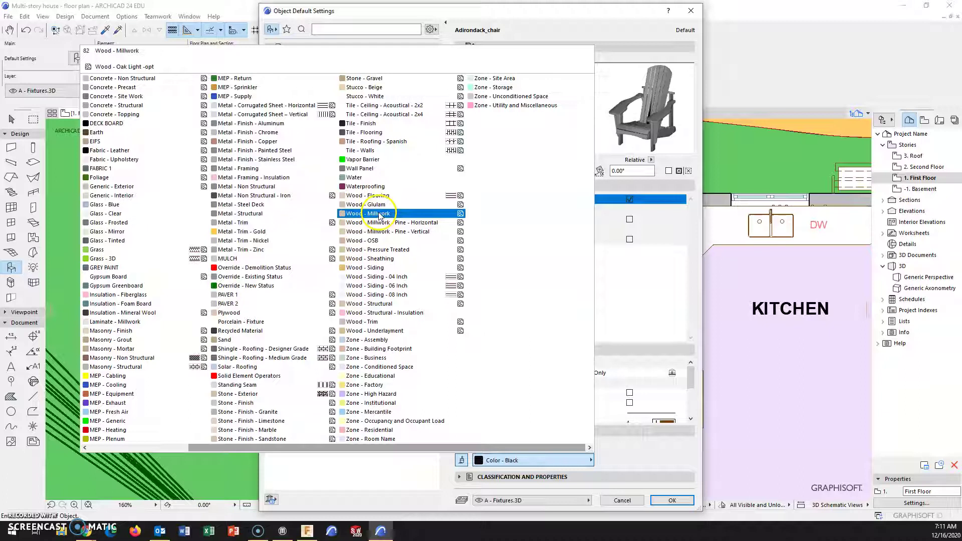
left_click(377, 197)
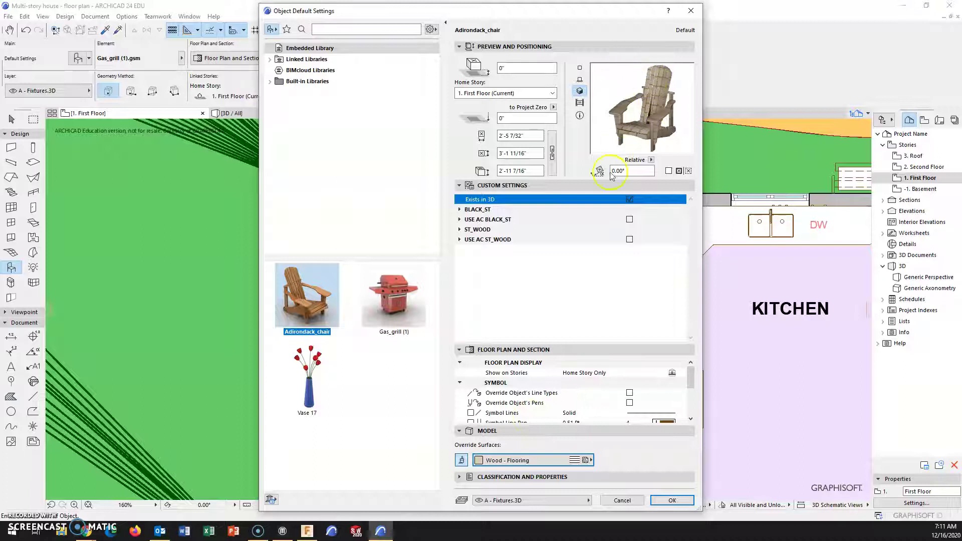
Change the chair's surface override to Wood - Sheathing and place one chair on the patio slab, facing the grill's front side at a distance
left_click(591, 461)
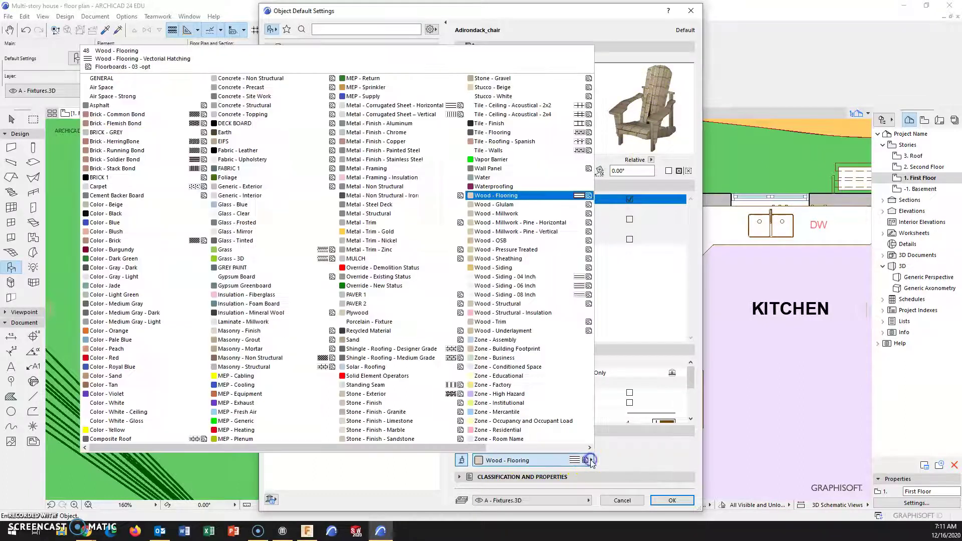
left_click(513, 260)
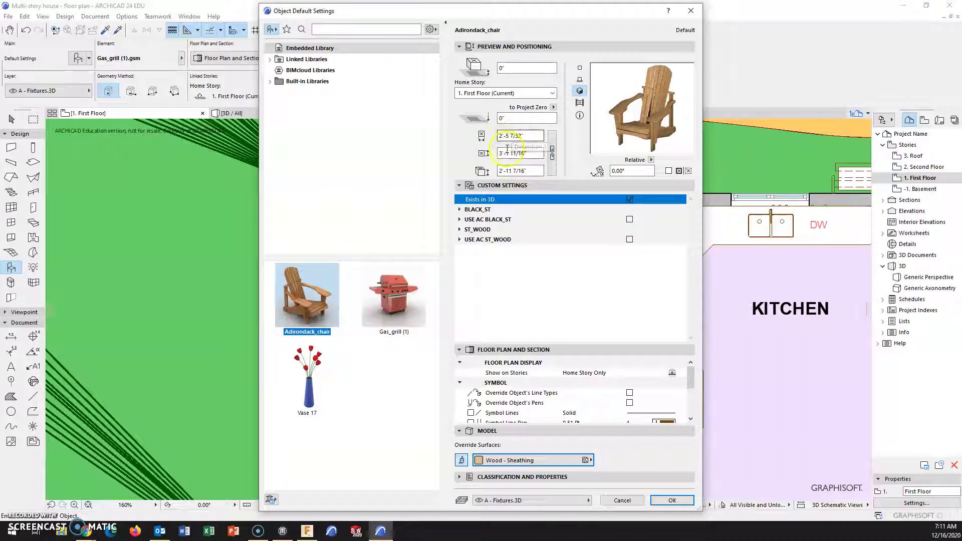
left_click(672, 500)
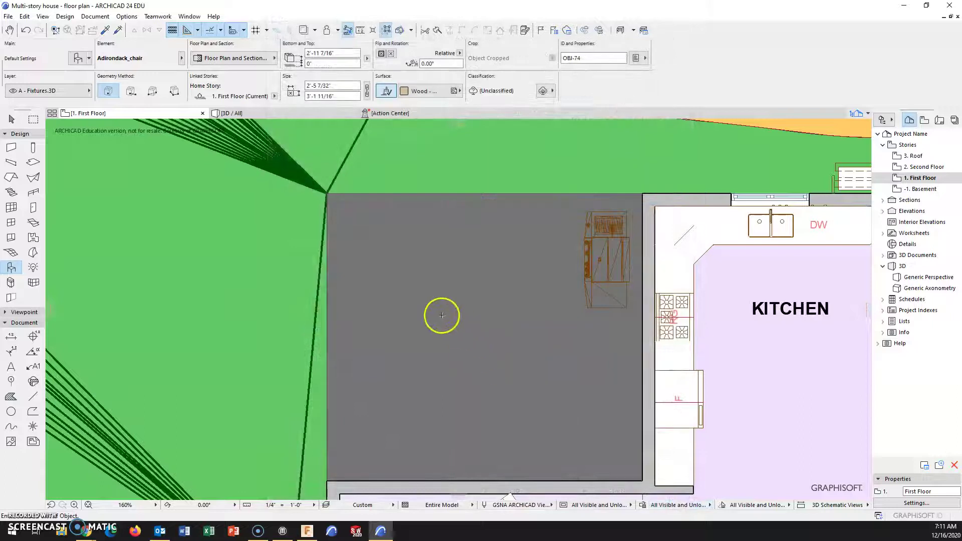
left_click(428, 305)
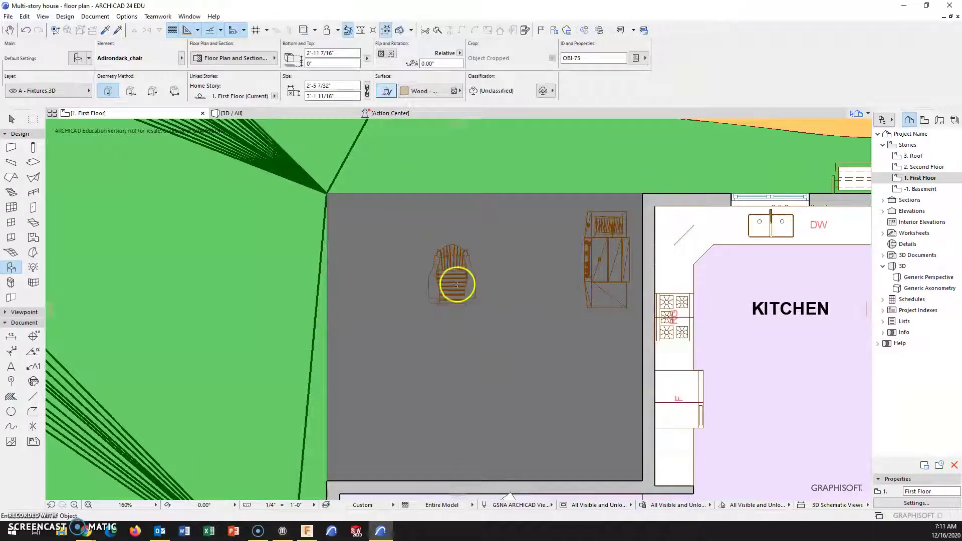
Check the placed Adirondack chair beside the grill in the Generic Perspective 3D view, then return to the First Floor plan
scroll(457, 279, "up", 3)
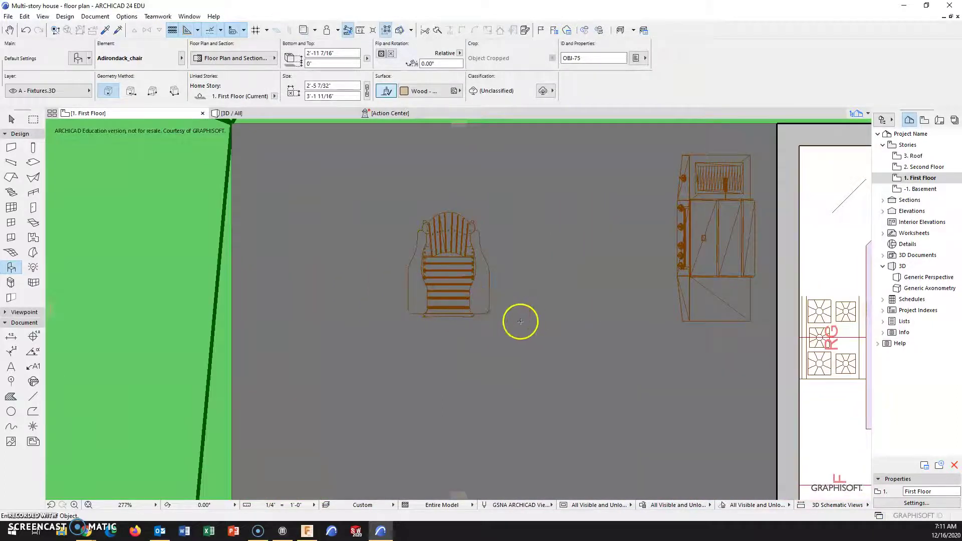
key("Escape")
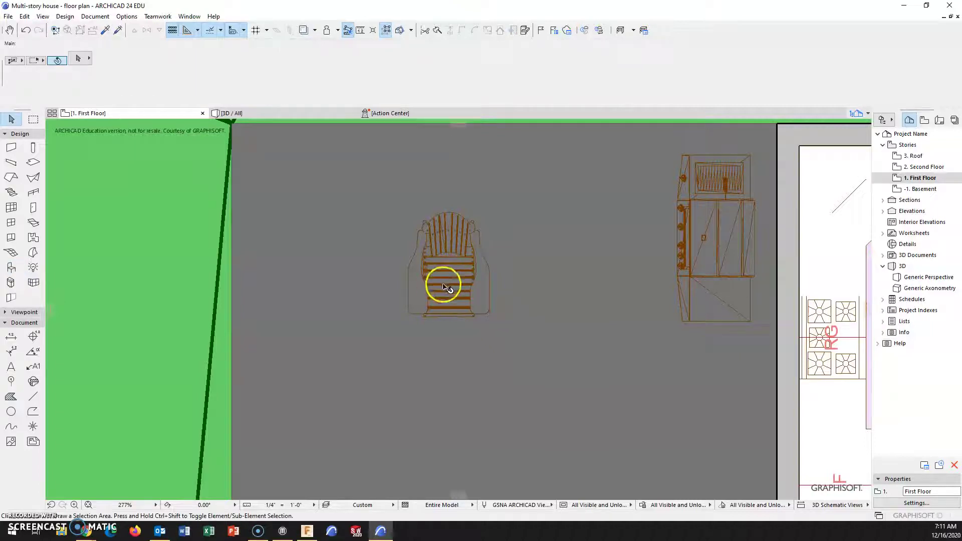
double_click(914, 278)
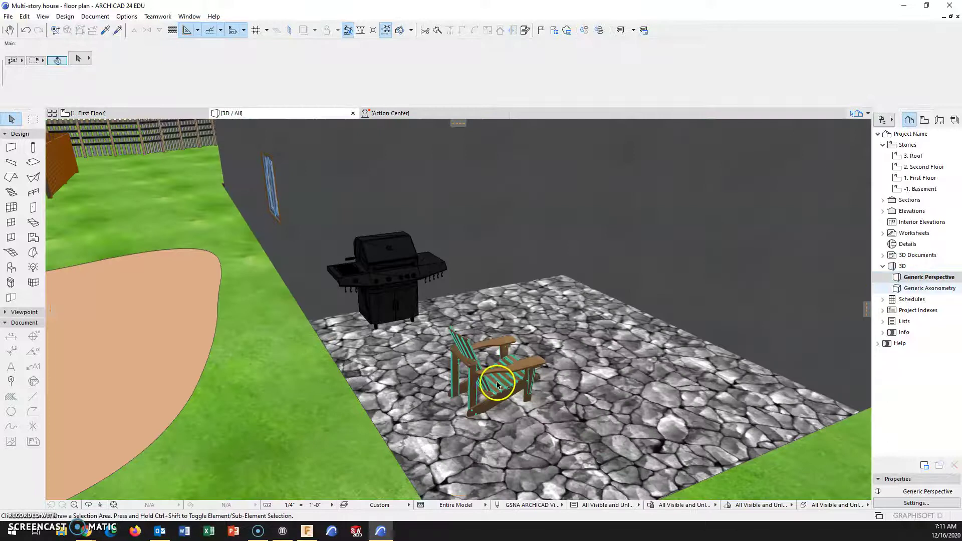
left_click(495, 387)
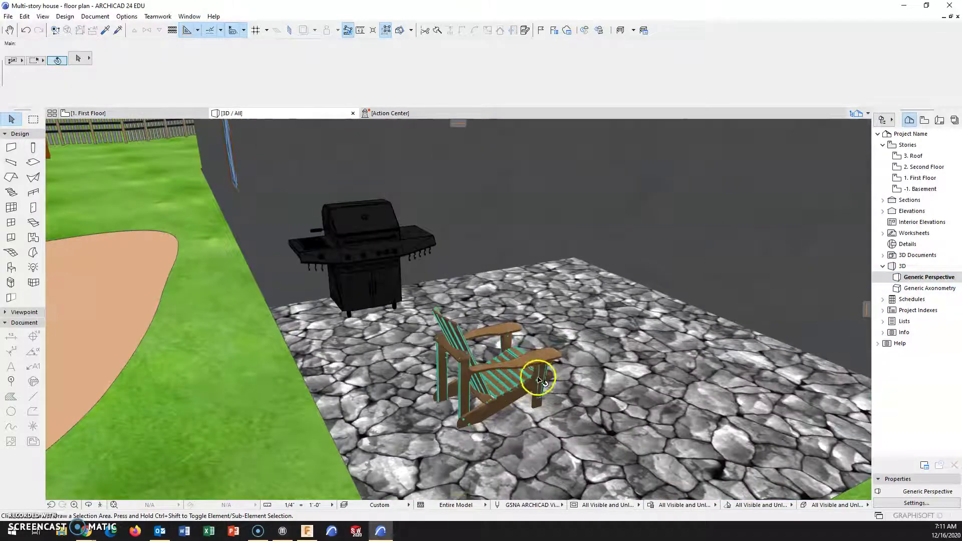
double_click(926, 183)
Inspect the spare chair and grill lying outside the site on the First Floor plan and return to the patio
left_click(489, 317)
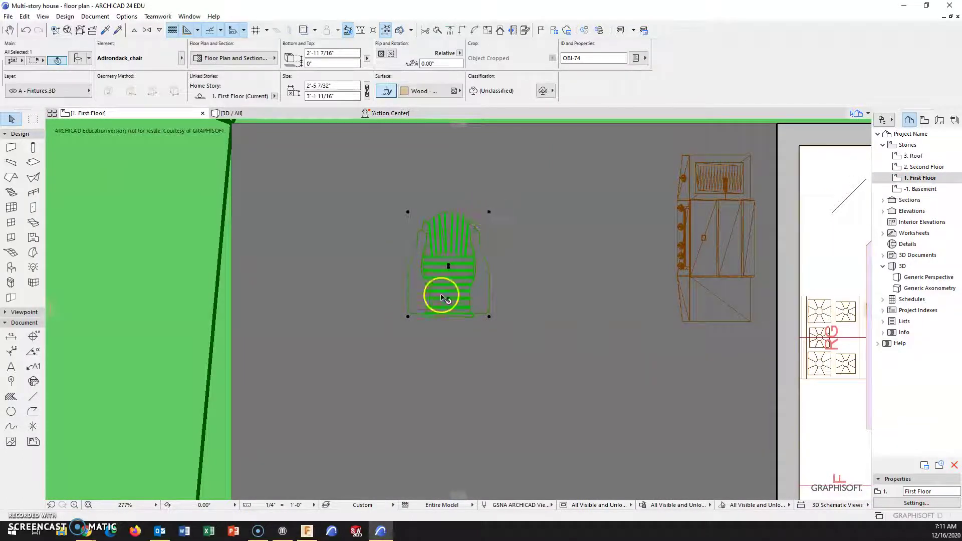
scroll(439, 296, "down", 9)
middle_click_drag(167, 299, 501, 282)
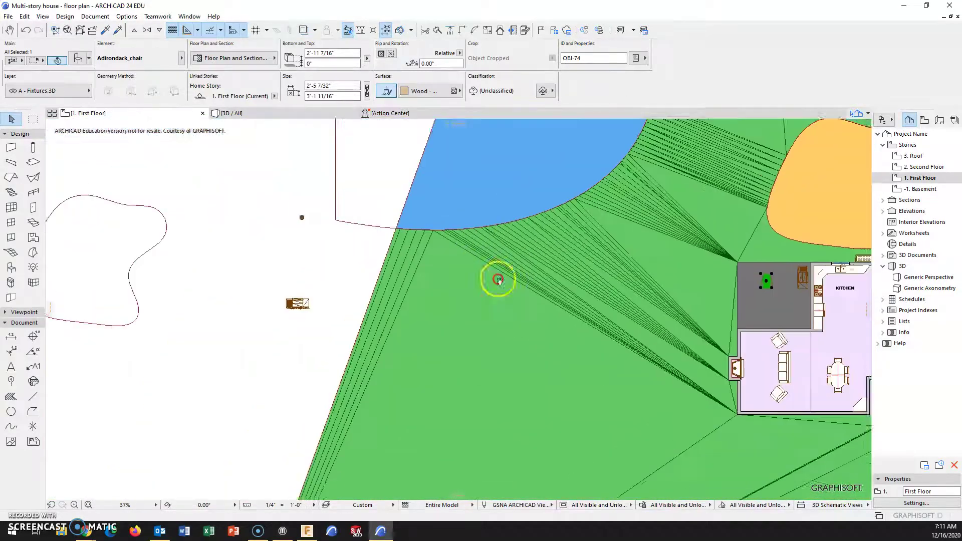
left_click(307, 217)
scroll(308, 219, "up", 4)
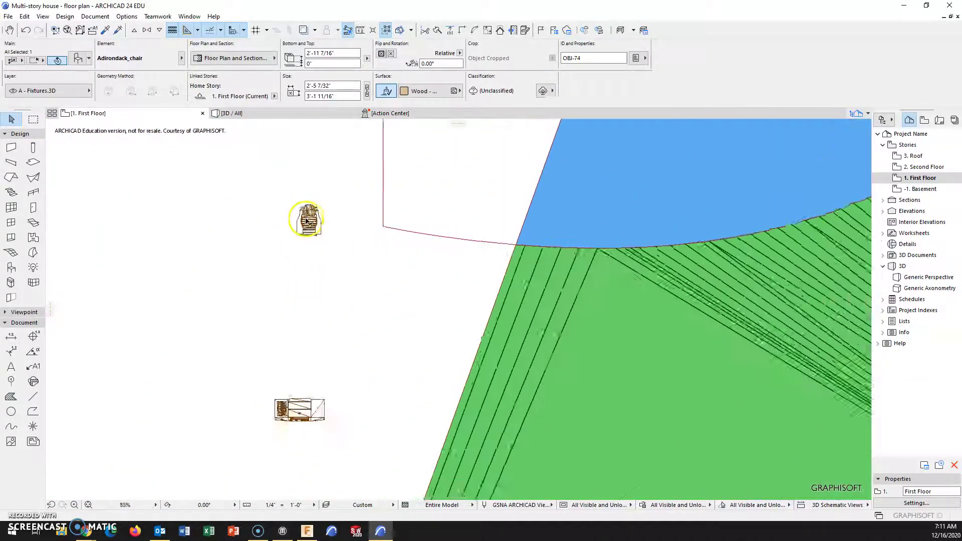
left_click(360, 266)
scroll(639, 343, "down", 2)
middle_click_drag(714, 344, 206, 260)
scroll(606, 287, "up", 6)
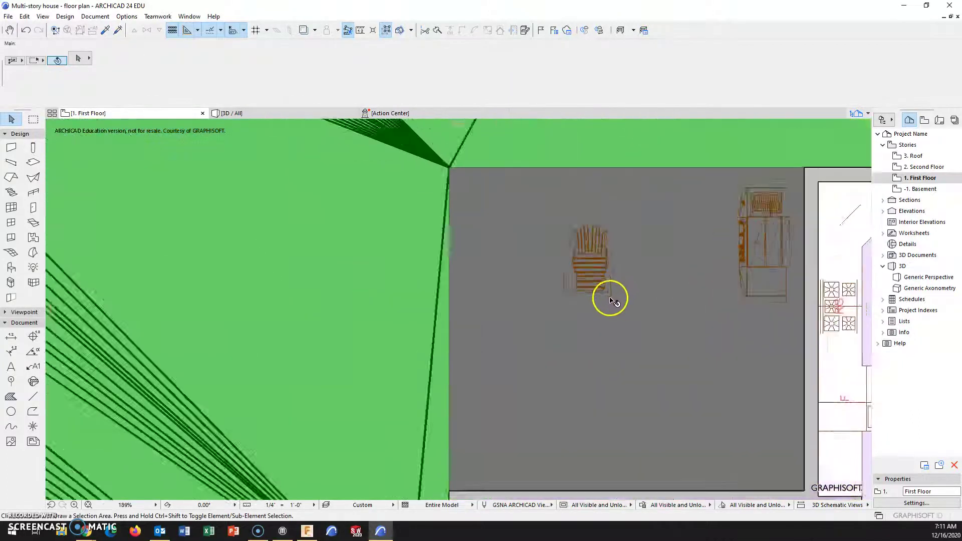
Rotate the patio's Adirondack chair about its front corner nearest the grill to a 225° angle
left_click(618, 293)
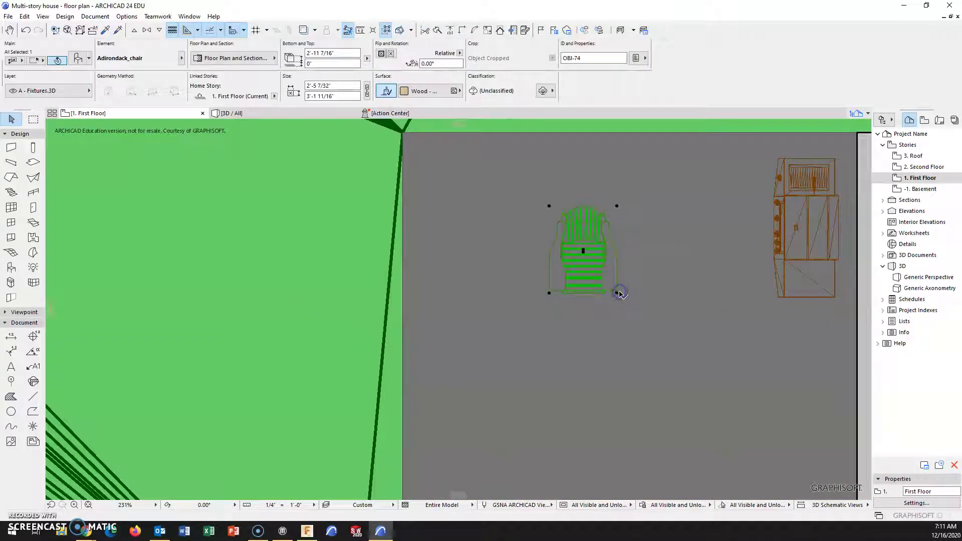
left_click(618, 295)
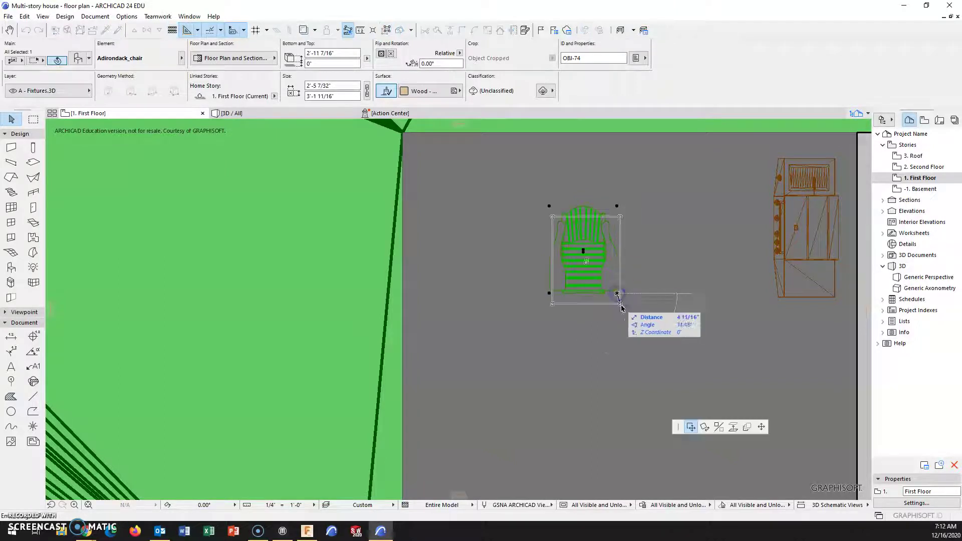
left_click(705, 427)
left_click(617, 293)
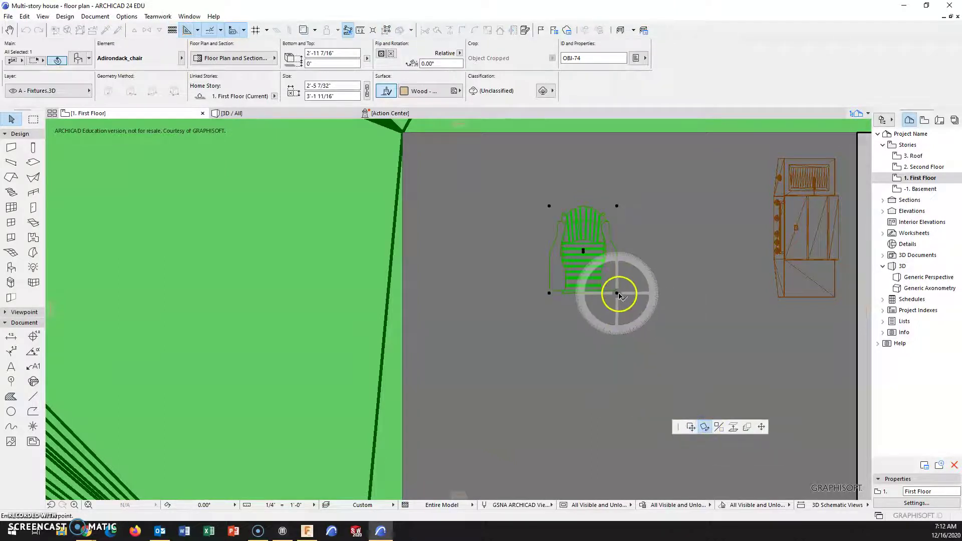
left_click(550, 293)
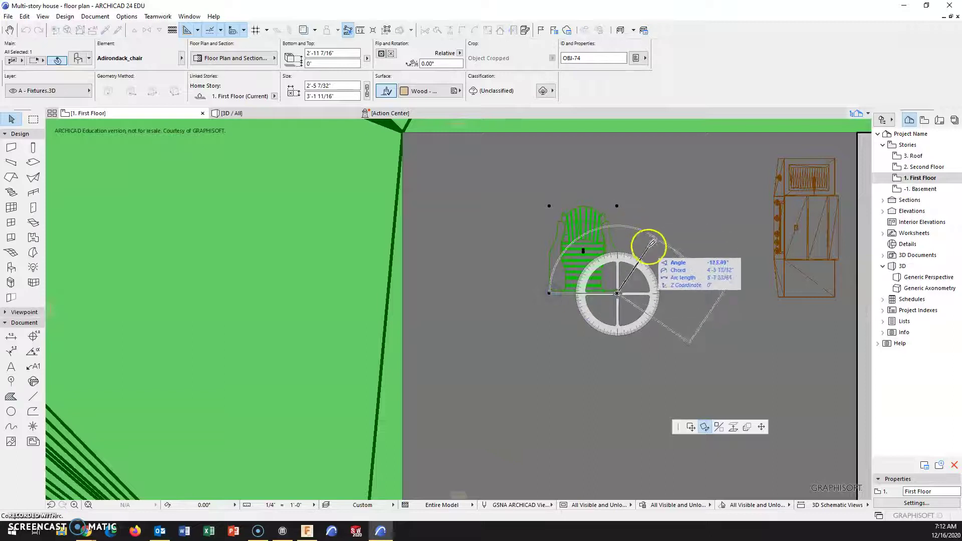
left_click(673, 239)
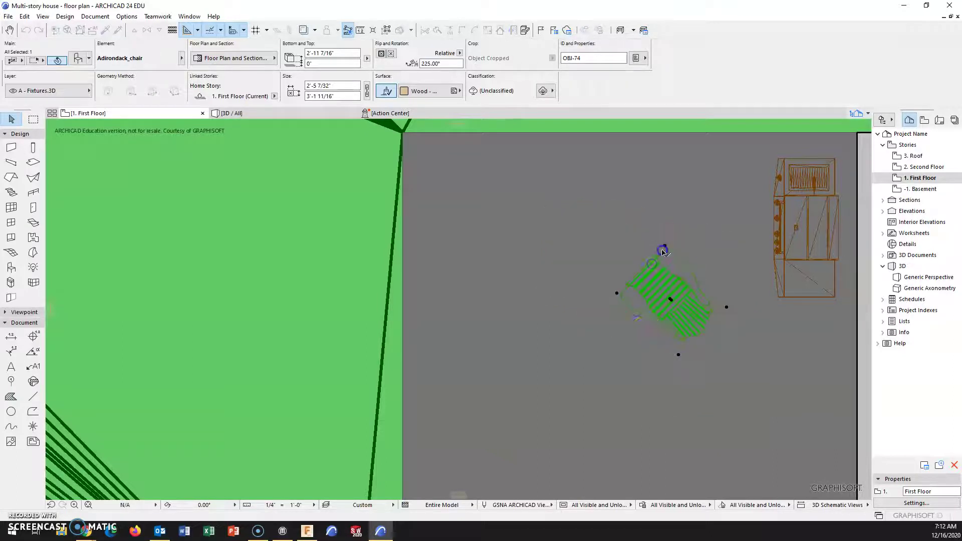
left_click(662, 348)
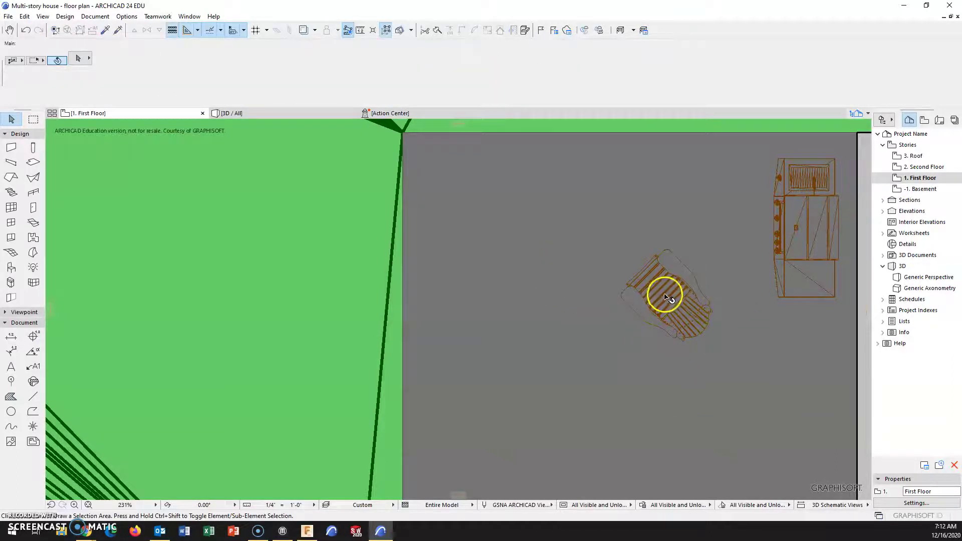
scroll(665, 296, "down", 5)
left_click(665, 301)
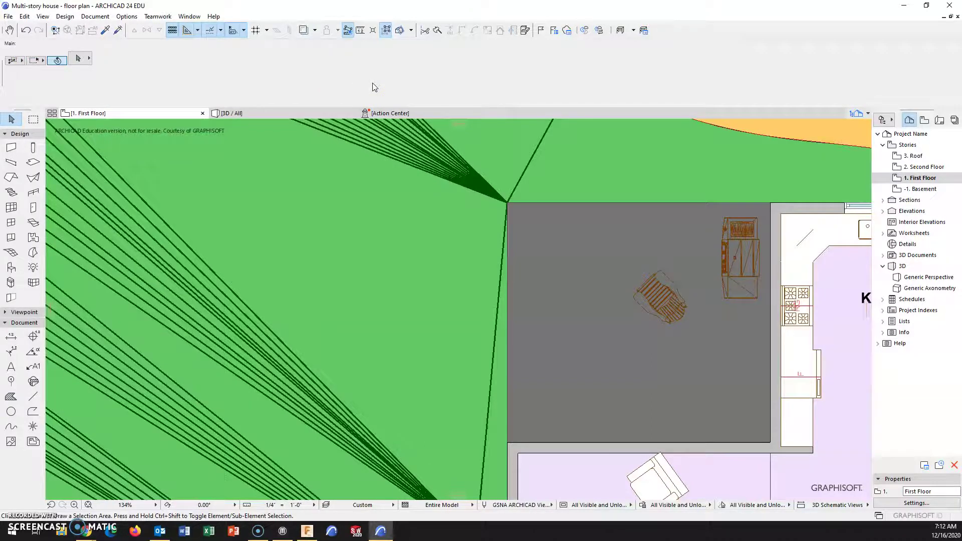
Create a new layer named GSM objects in the layer settings
key("ctrl+l")
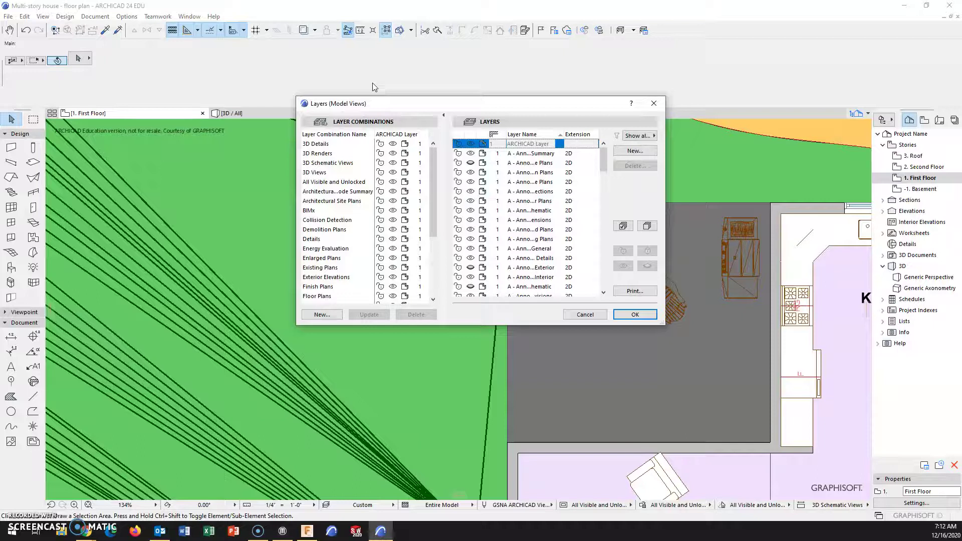
left_click(635, 150)
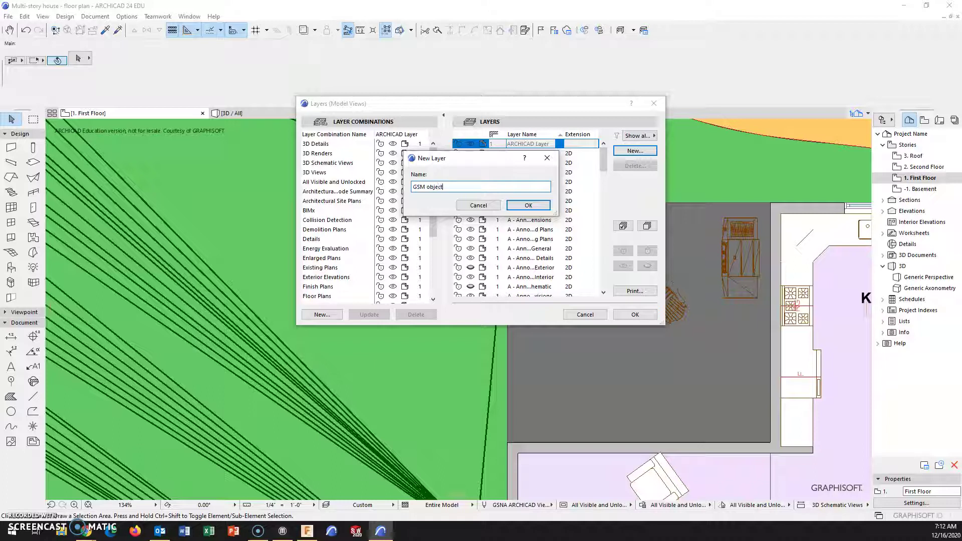
left_click(548, 205)
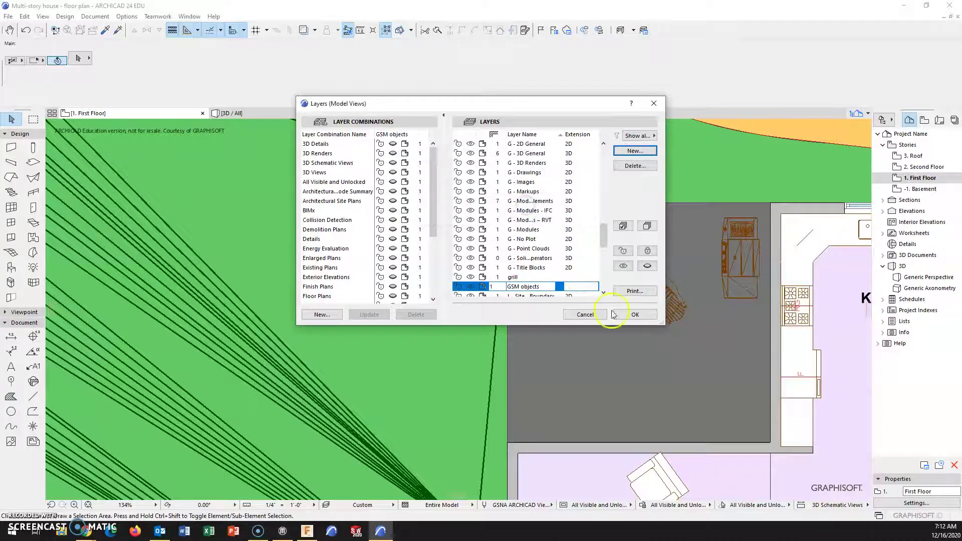
left_click(635, 315)
Assign the patio's Adirondack chair to the GSM objects layer through its object selection settings
left_click(665, 281)
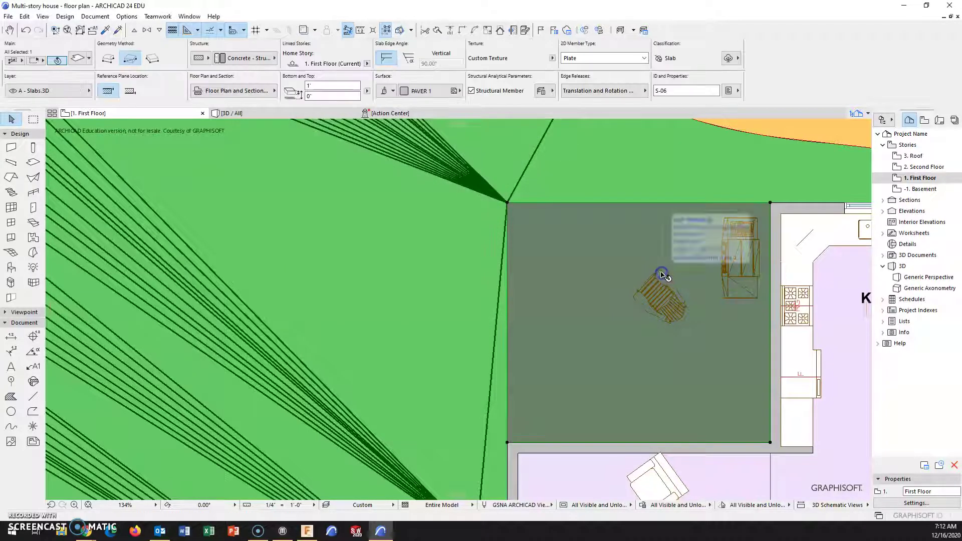
left_click(660, 271)
key("Escape")
key("Escape")
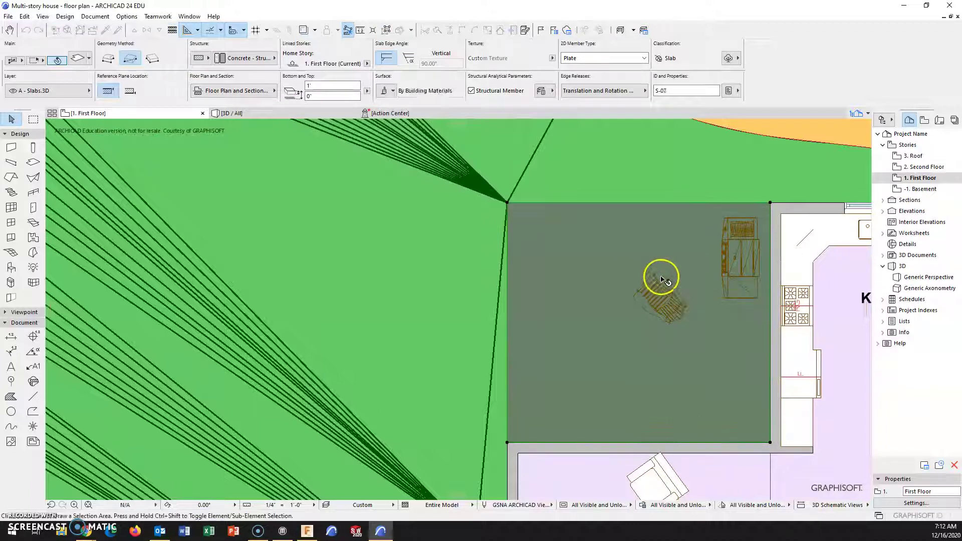
left_click(662, 272)
right_click(663, 274)
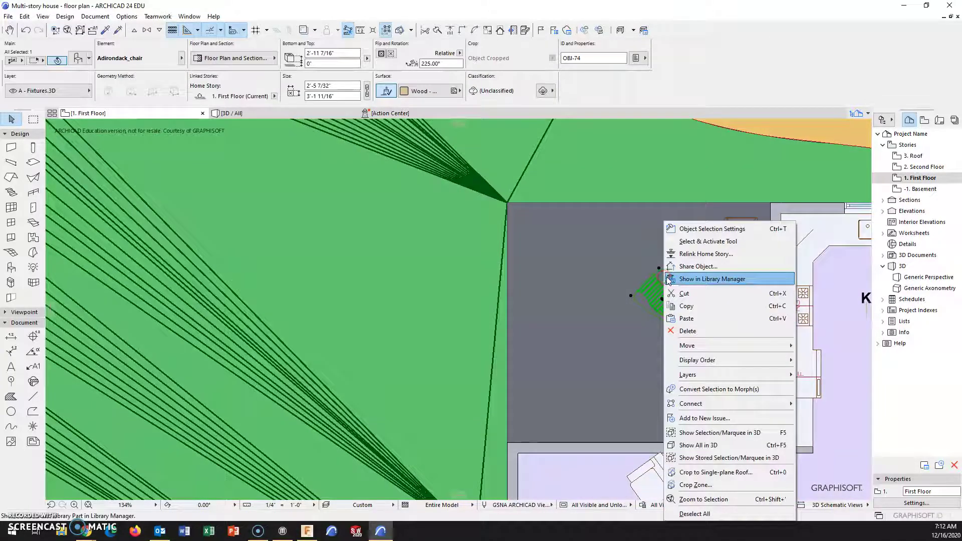
left_click(710, 229)
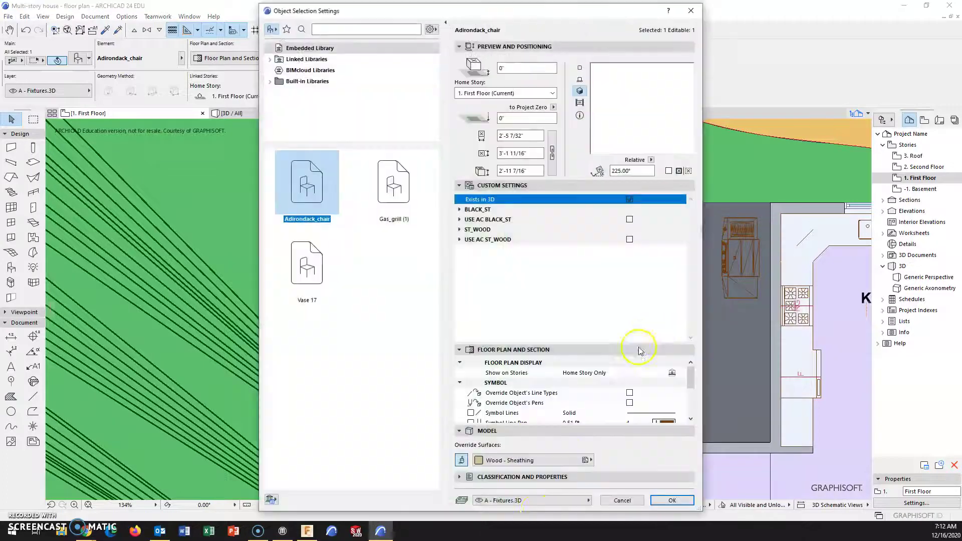
left_click(589, 501)
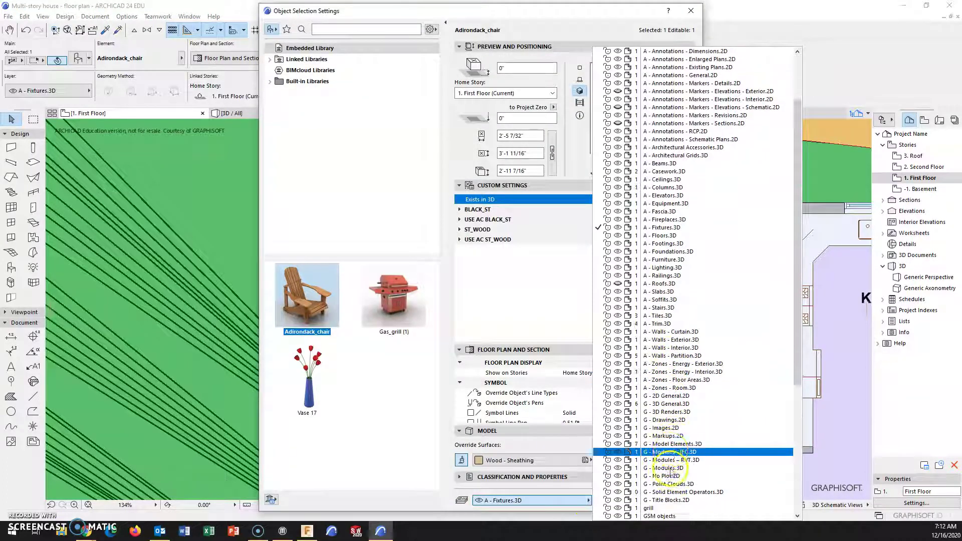
scroll(661, 468, "down", 3)
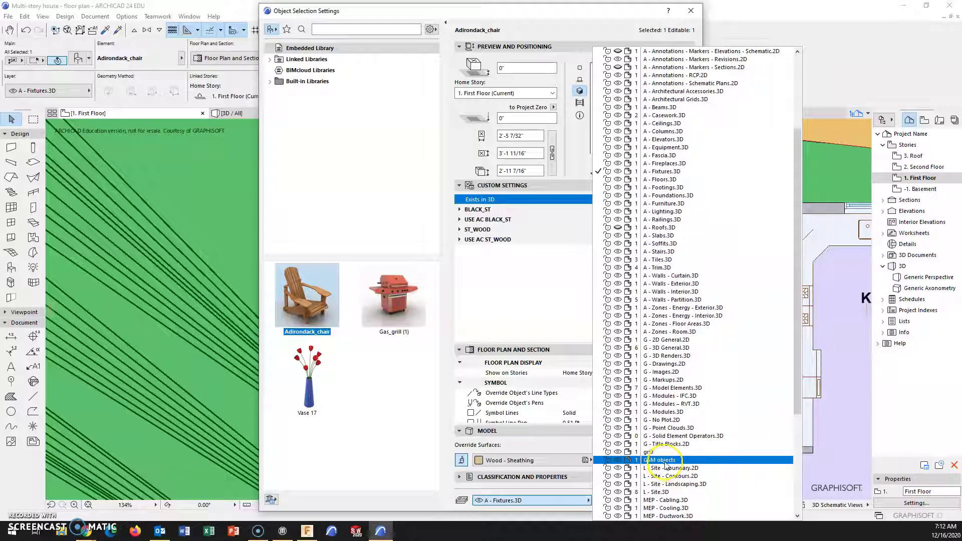
left_click(664, 461)
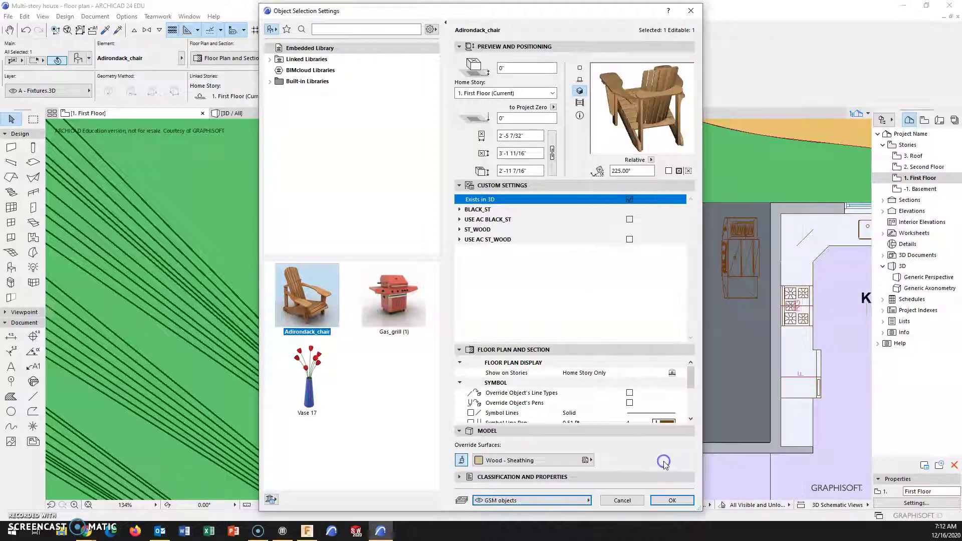
left_click(674, 501)
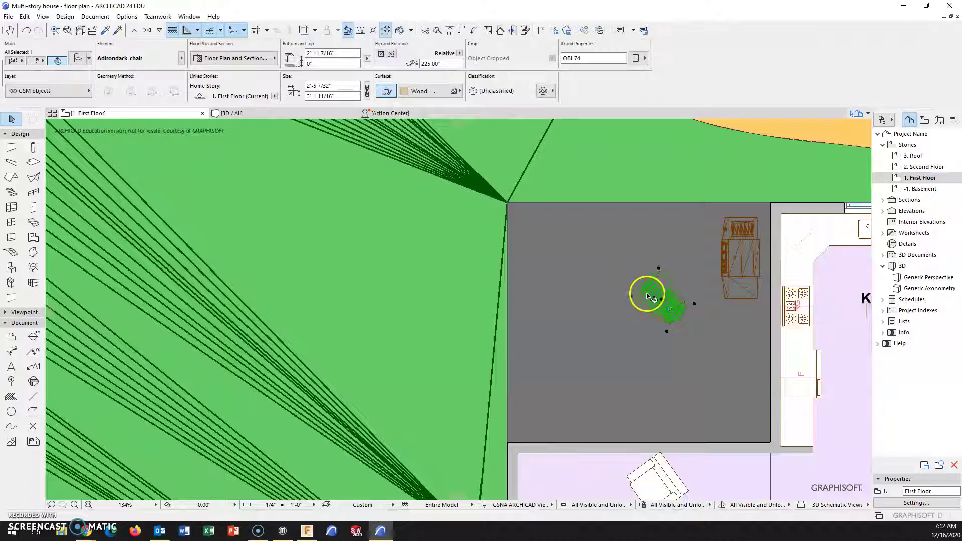
key("Escape")
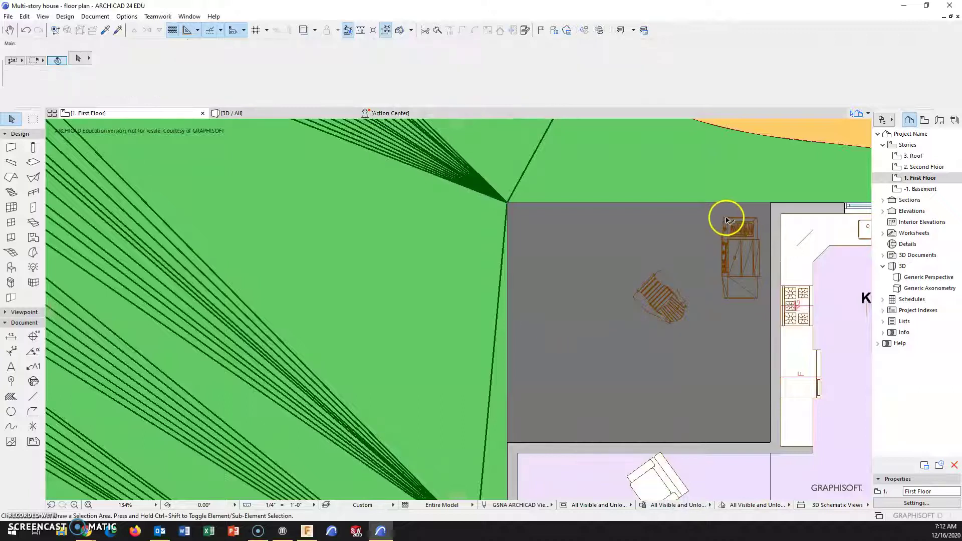
Move the gas grill on the patio to the GSM objects layer
left_click(757, 221)
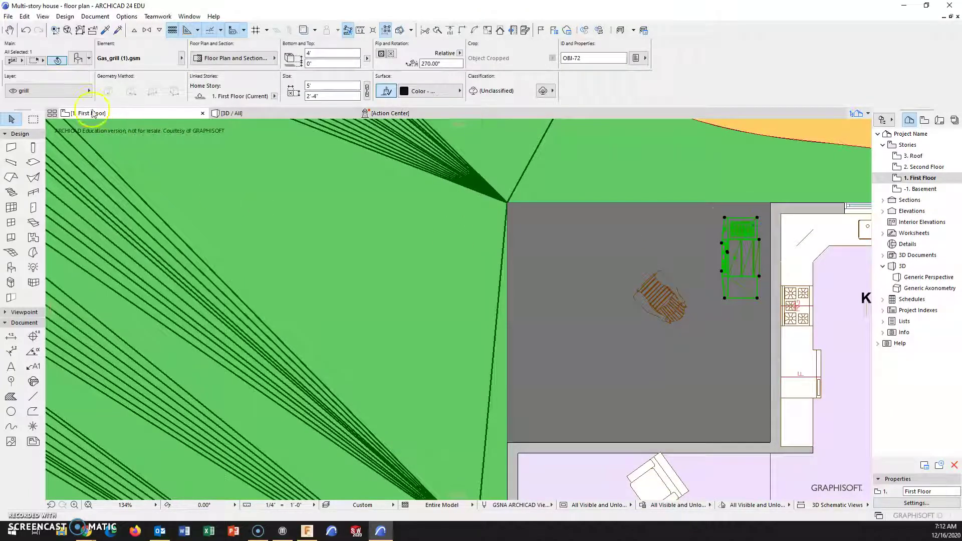
left_click(85, 91)
scroll(166, 471, "down", 2)
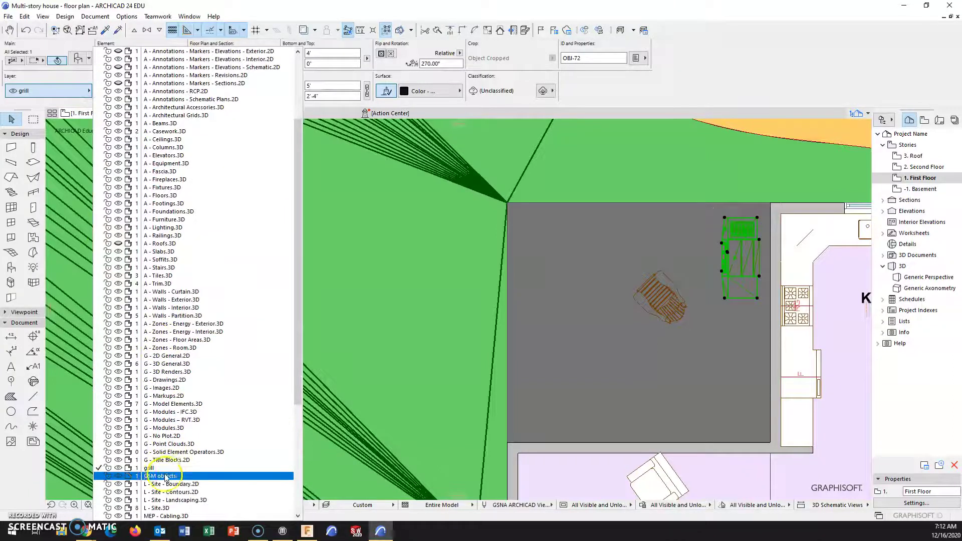
left_click(151, 478)
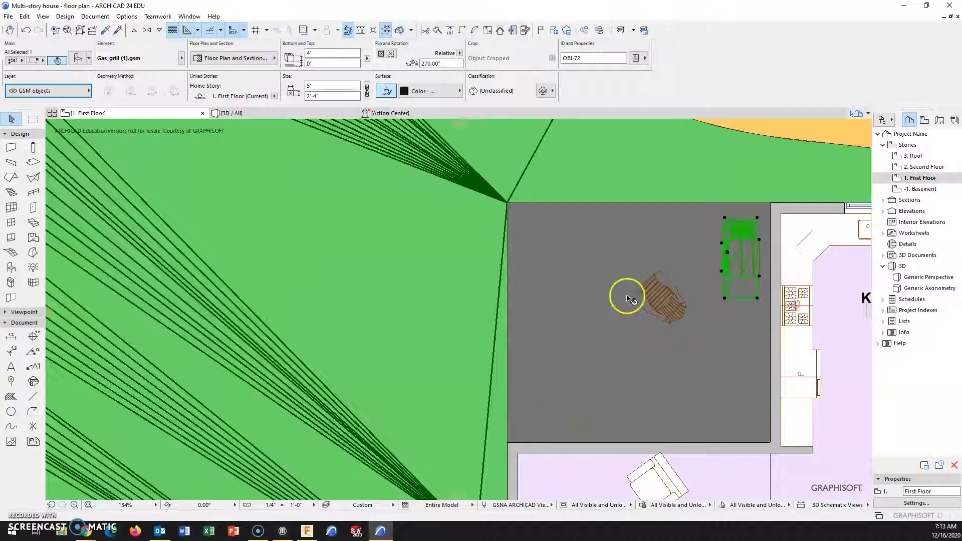
left_click(701, 263)
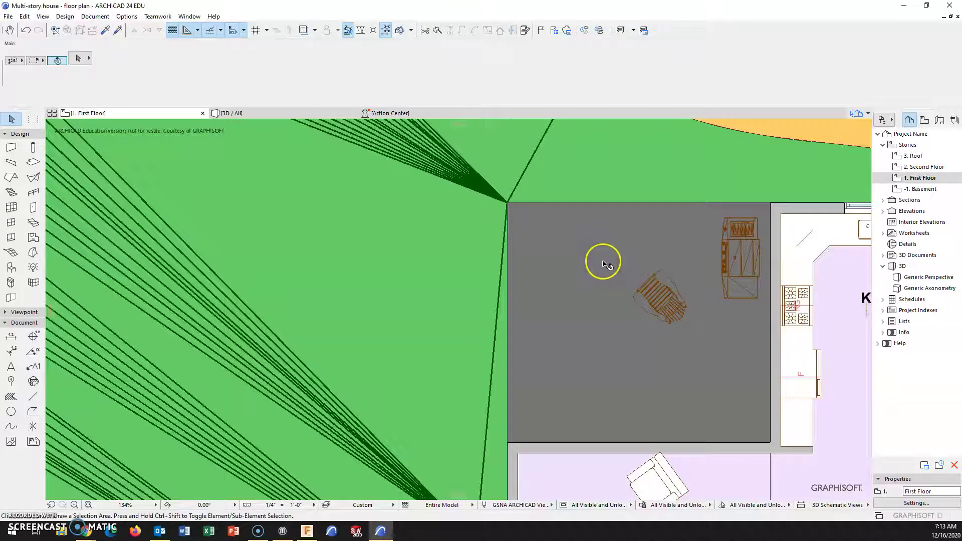
Hide the GSM objects layer in the layer settings
key("ctrl+l")
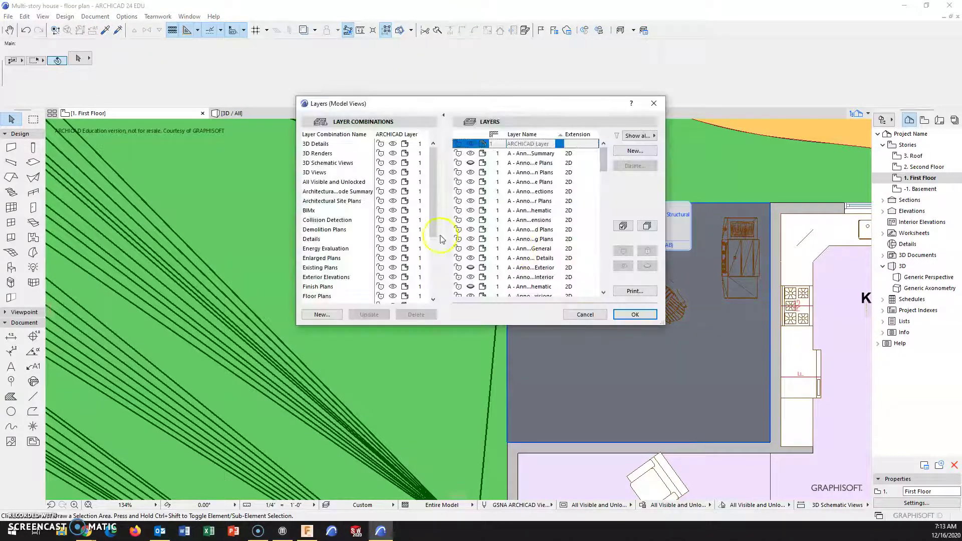
scroll(486, 250, "down", 14)
scroll(485, 264, "down", 12)
scroll(481, 275, "down", 5)
scroll(521, 166, "up", 3)
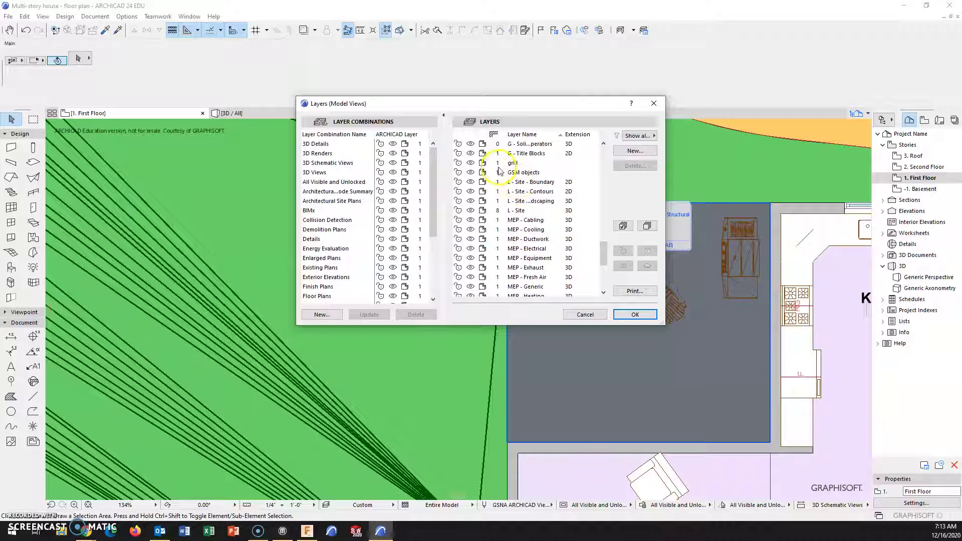
left_click(470, 173)
left_click(635, 314)
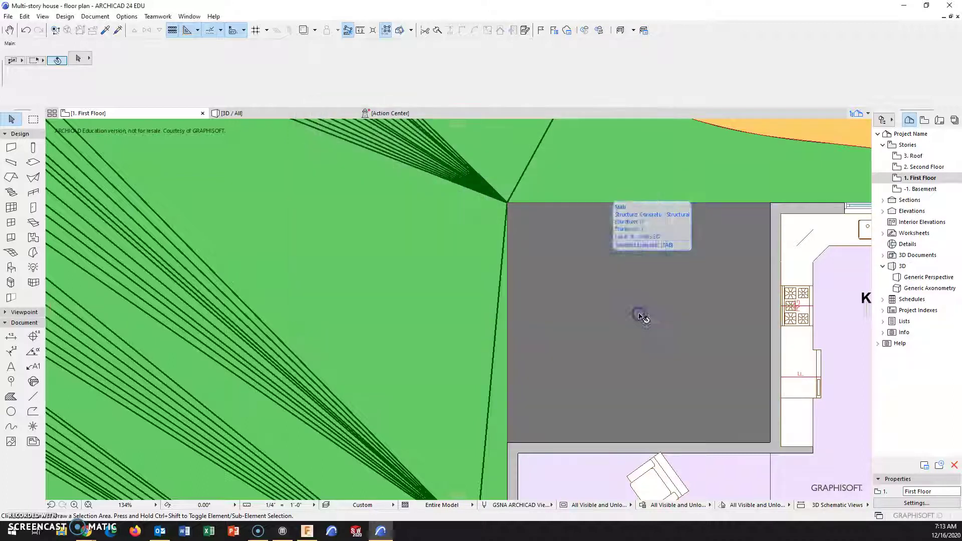
Make the hidden GSM objects layer visible again in the layer settings
key("ctrl+l")
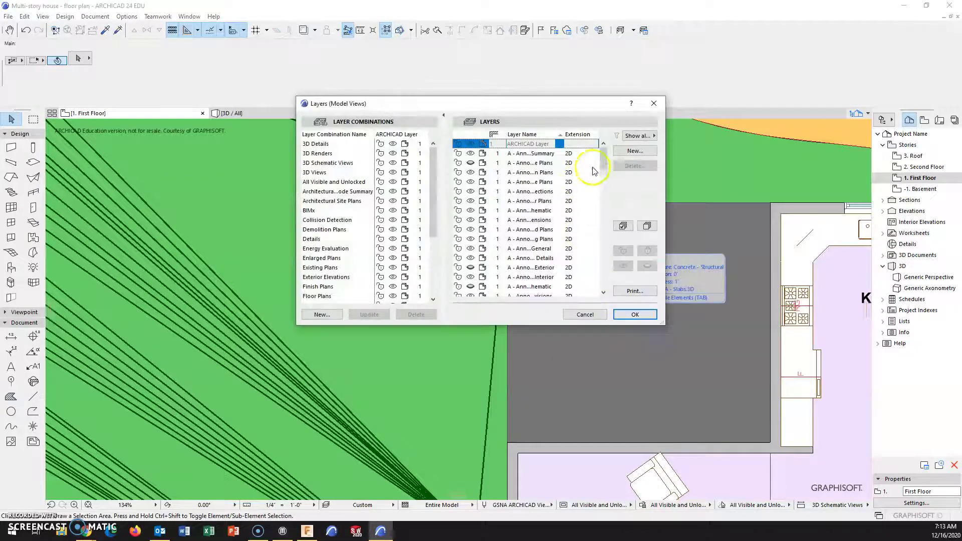
left_click_drag(607, 158, 606, 243)
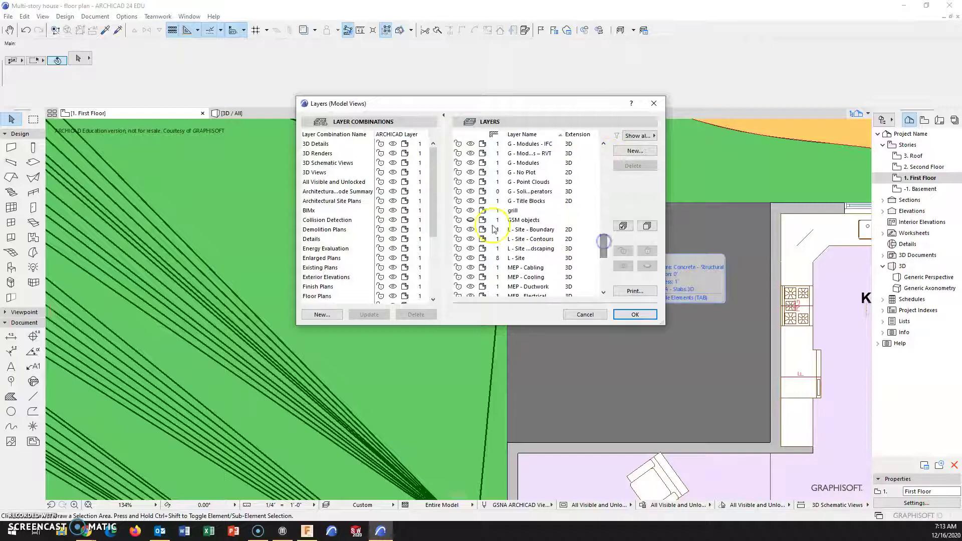
left_click(471, 221)
left_click(640, 315)
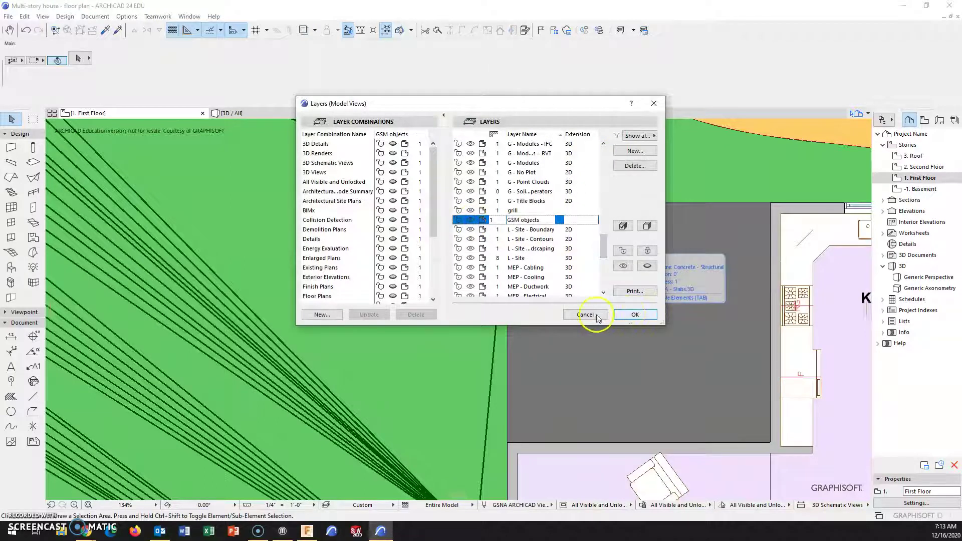
left_click(634, 315)
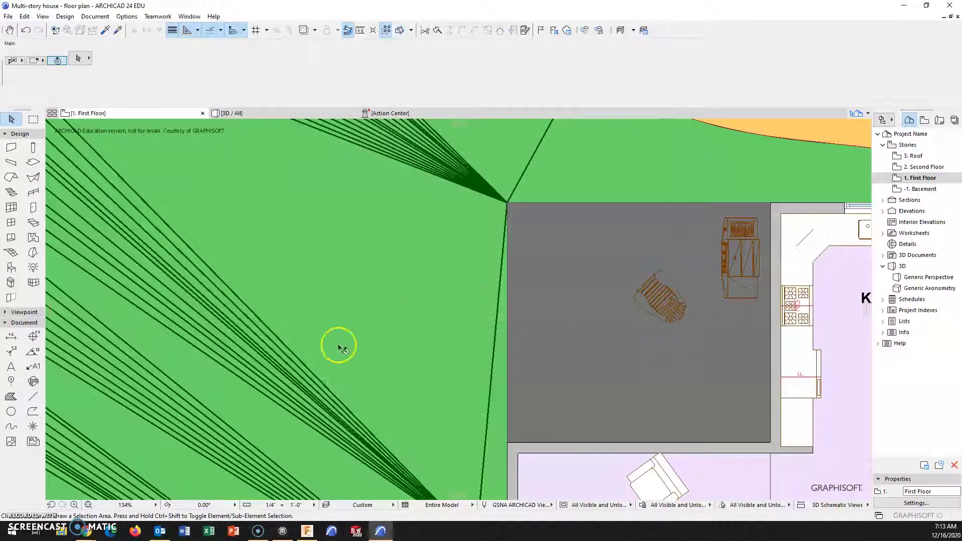